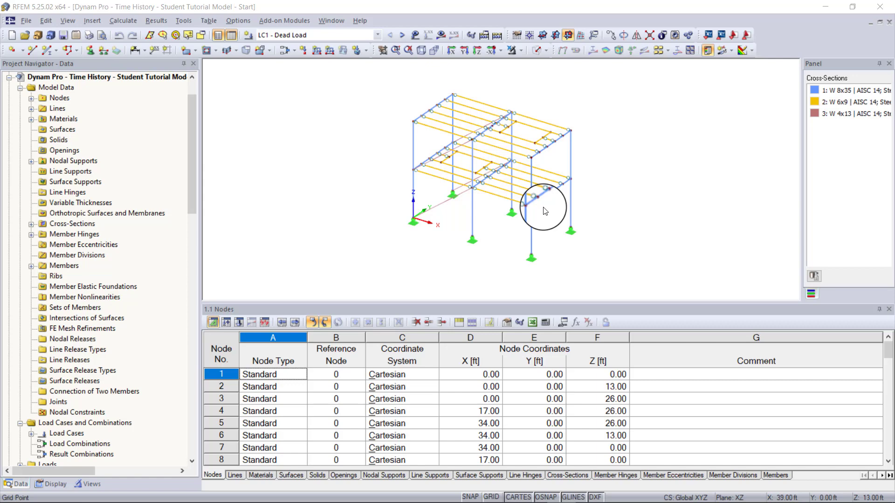
# Make LC2 - Machine load the active load case and show its loads on the model
pyautogui.moveTo(579, 150); pyautogui.dragTo(558, 162, button='middle')
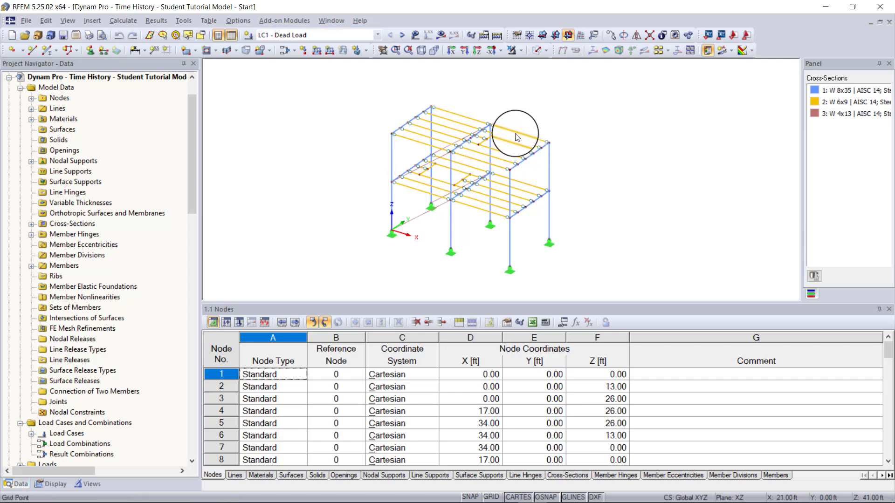
pyautogui.click(359, 38)
pyautogui.click(336, 50)
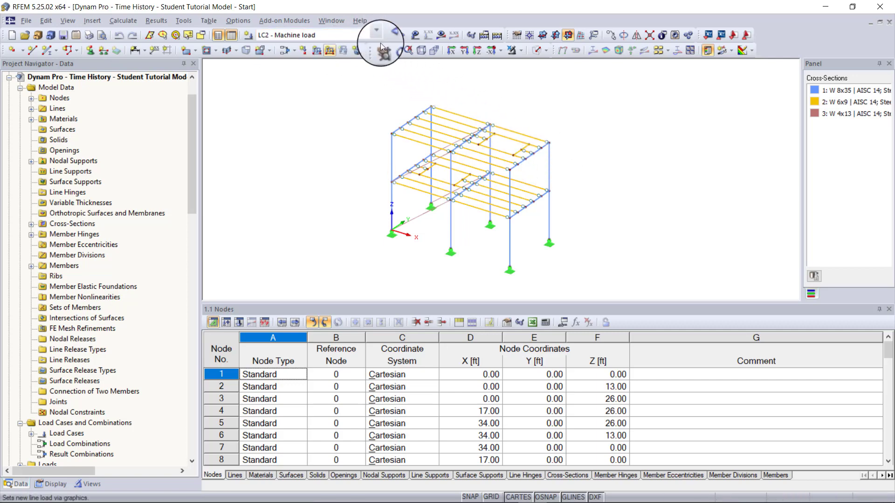
pyautogui.click(412, 38)
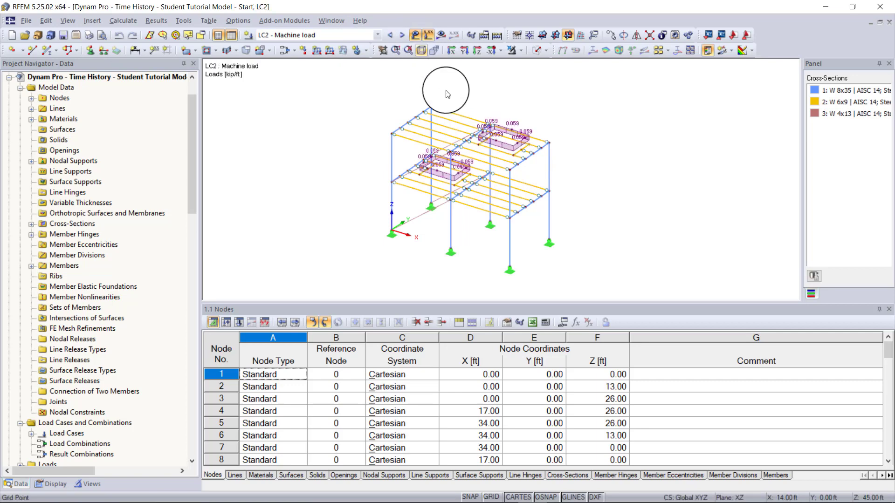
pyautogui.scroll(5, 515, 204)
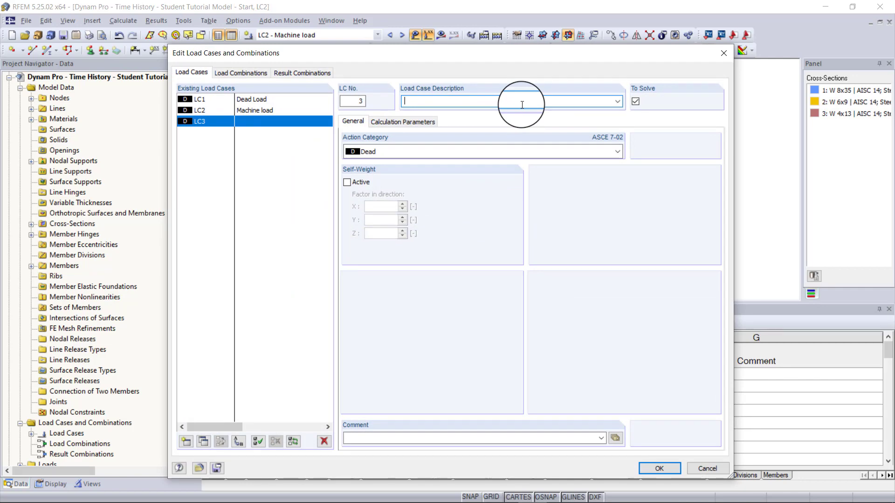
# Name new load case LC3 "Radial Forces Vertical" and copy it to LC4 with the description "Radial Forces Horizon"
pyautogui.write('Radial Forces Vertical')
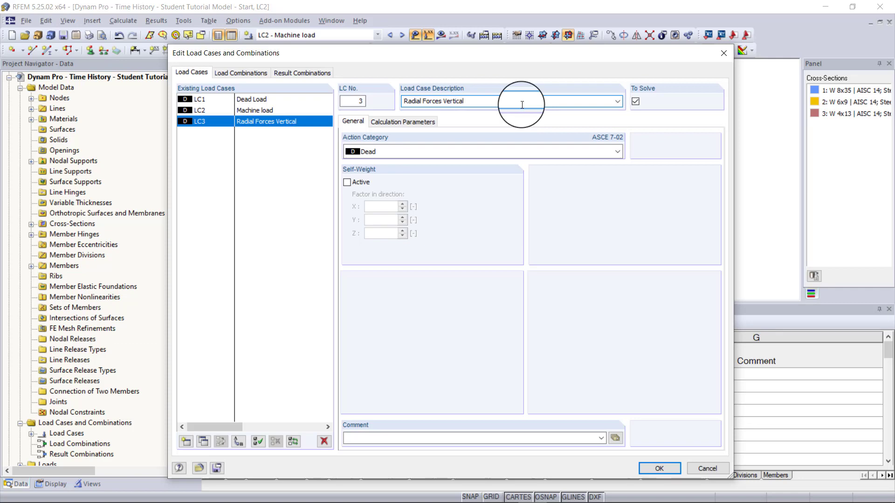
pyautogui.click(208, 440)
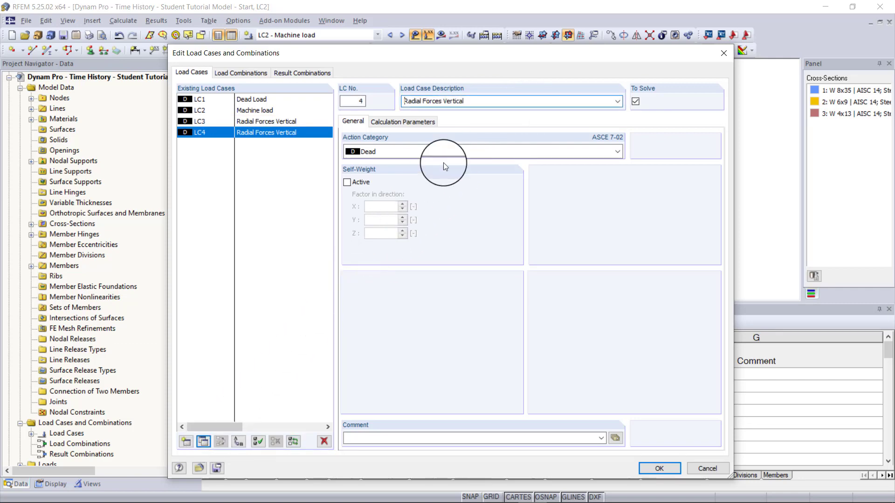
pyautogui.press('BackSpace')
pyautogui.press('BackSpace')
pyautogui.press('BackSpace')
pyautogui.press('BackSpace')
pyautogui.press('BackSpace')
pyautogui.press('BackSpace')
pyautogui.press('BackSpace')
pyautogui.press('BackSpace')
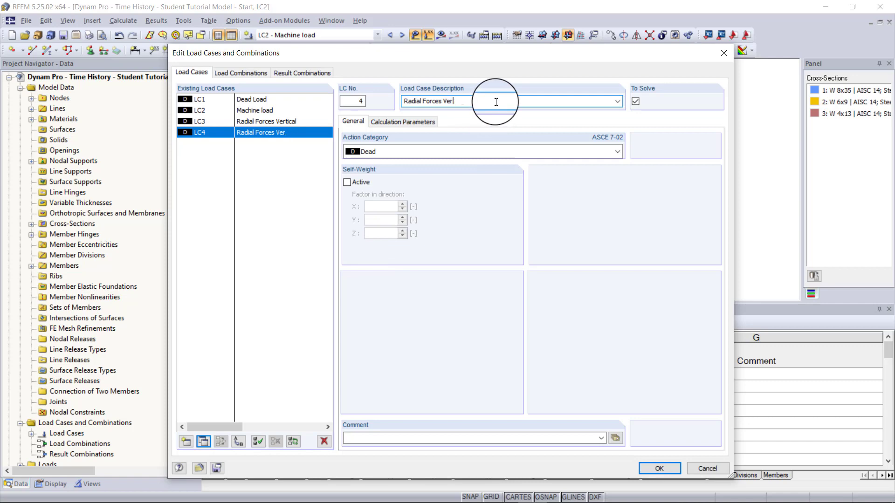
pyautogui.write('Horizon')
pyautogui.click(650, 468)
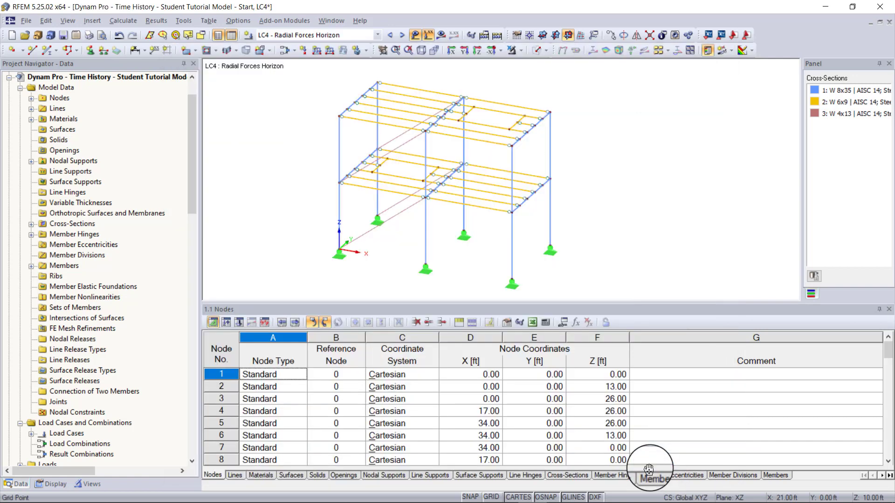
# In LC3 - Radial Forces Vertical, define a uniform member force of 0.05 kip/ft in the global ZL direction, accepting deletion of results
pyautogui.click(334, 33)
pyautogui.click(296, 61)
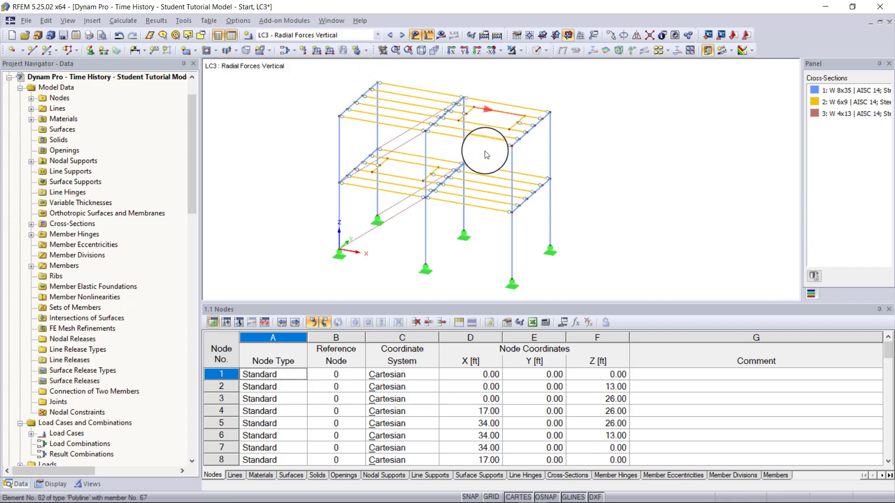
pyautogui.moveTo(484, 151); pyautogui.dragTo(488, 155, button='middle')
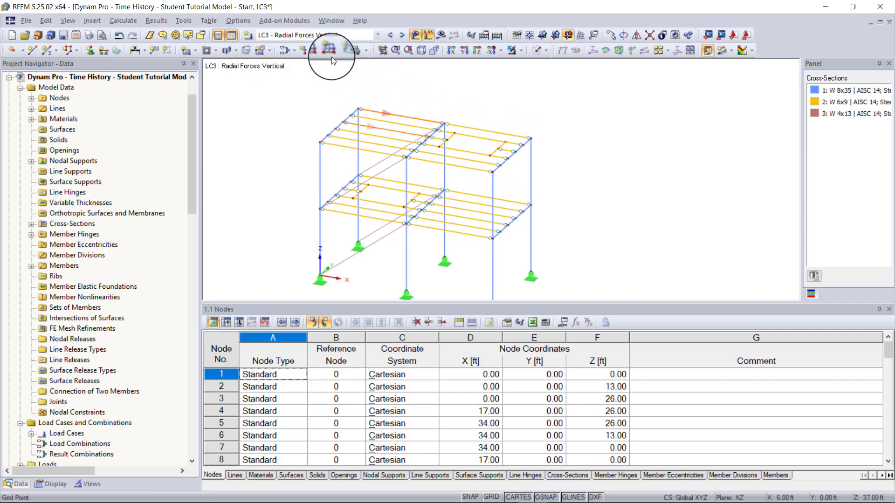
pyautogui.click(316, 52)
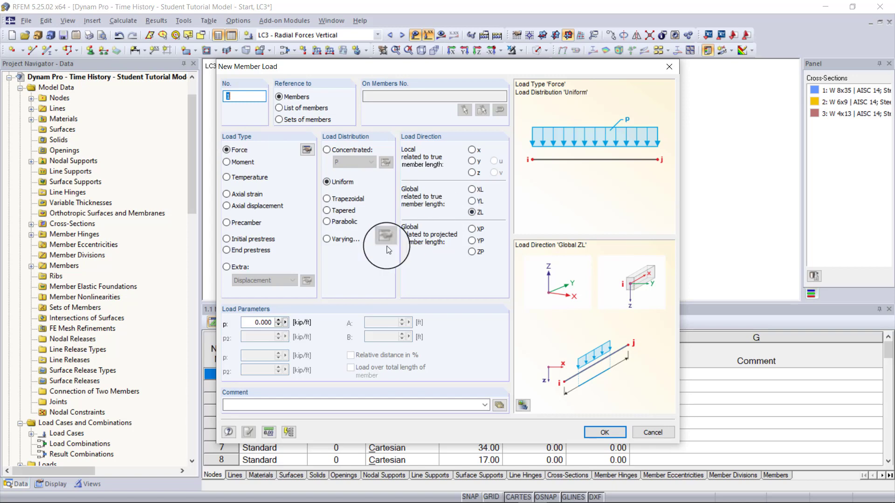
pyautogui.click(261, 323)
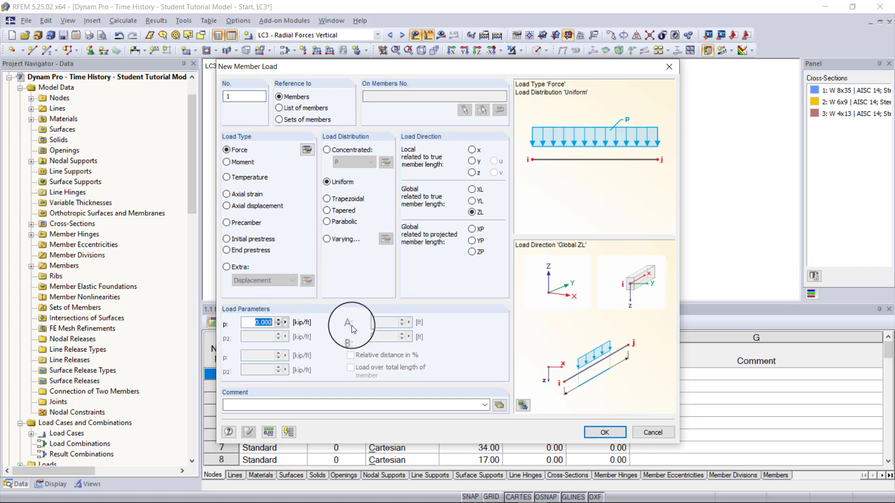
pyautogui.write('0.05')
pyautogui.click(603, 432)
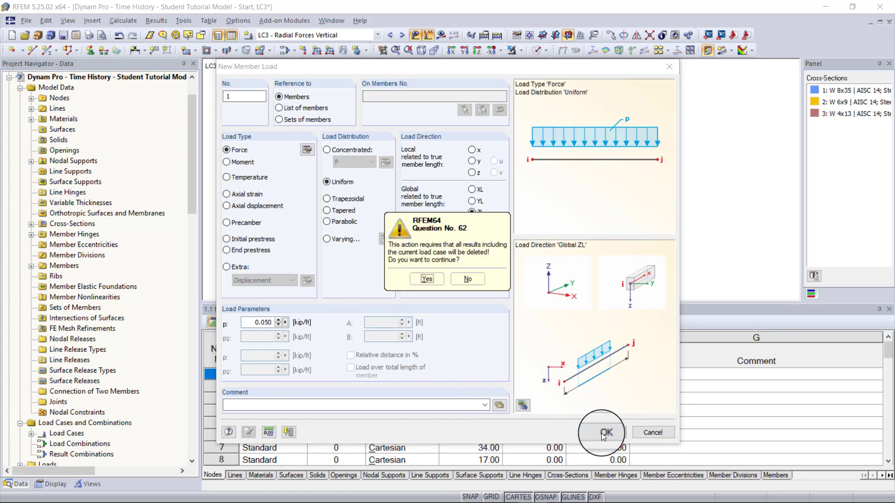
pyautogui.click(426, 279)
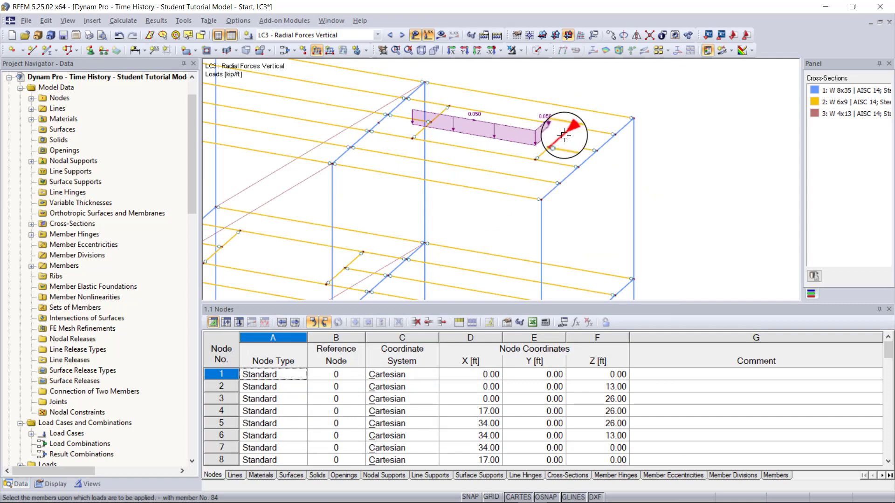
# Apply the vertical 0.05 kip/ft load to the members of the rectangular machine frame on the upper floor
pyautogui.click(512, 106)
pyautogui.click(435, 98)
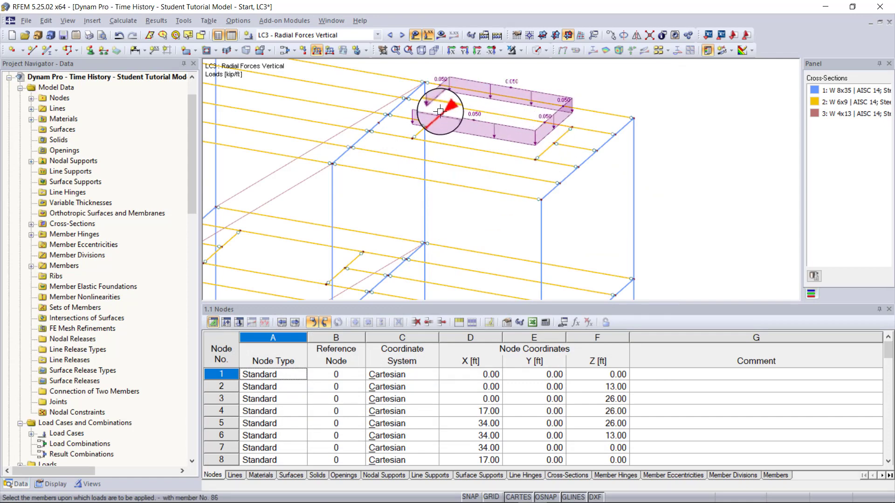
pyautogui.click(421, 133)
# Apply the same vertical load to the members of the rectangular machine frame on the lower floor and finish placing loads
pyautogui.moveTo(265, 213); pyautogui.dragTo(435, 174, button='middle')
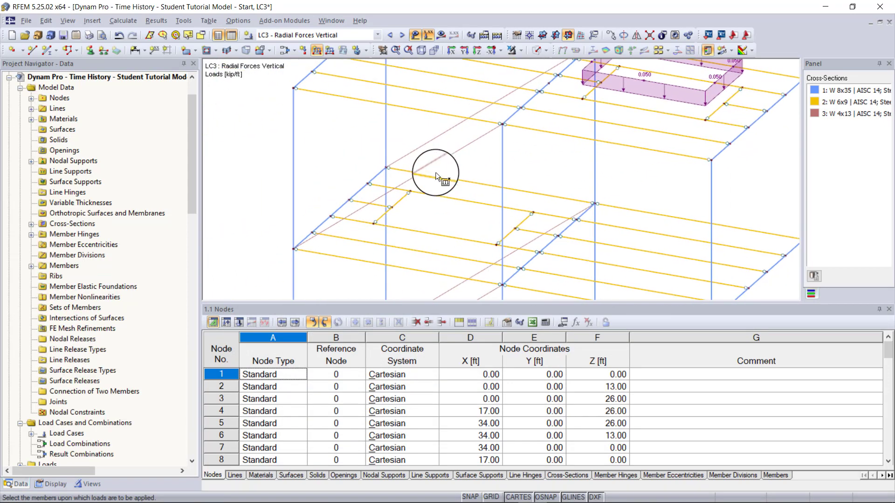
pyautogui.click(459, 239)
pyautogui.click(382, 216)
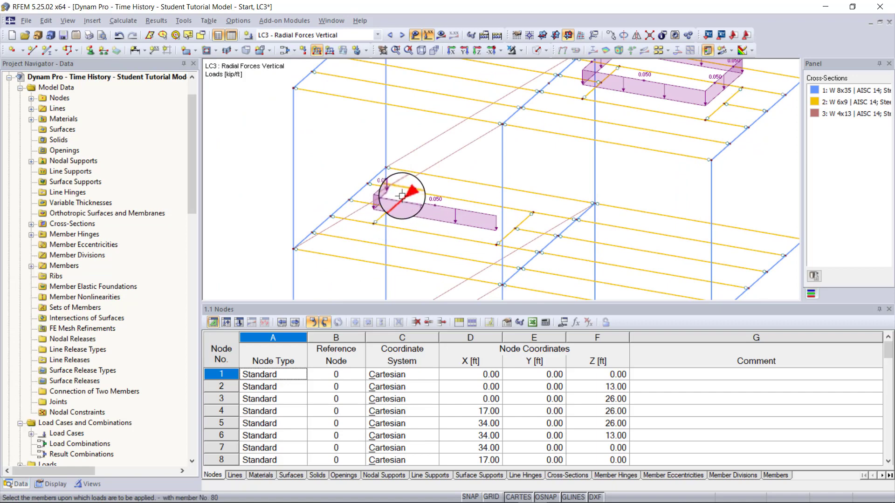
pyautogui.click(427, 191)
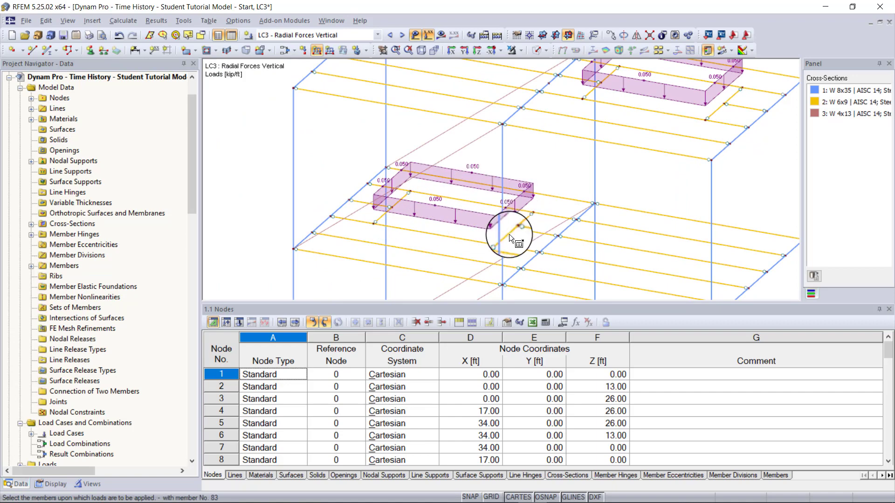
pyautogui.scroll(-5, 509, 233)
pyautogui.moveTo(591, 202); pyautogui.dragTo(516, 180, button='middle')
pyautogui.press('Escape')
pyautogui.scroll(4, 517, 181)
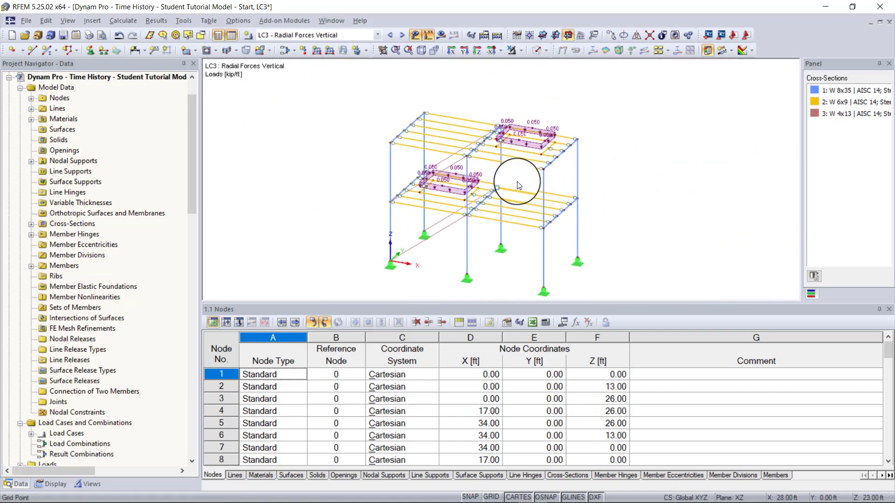
# In LC4 - Radial Forces Horizon, define a uniform member force of 0.05 kip/ft in the global XL direction
pyautogui.moveTo(524, 146); pyautogui.dragTo(516, 183, button='middle')
pyautogui.click(347, 35)
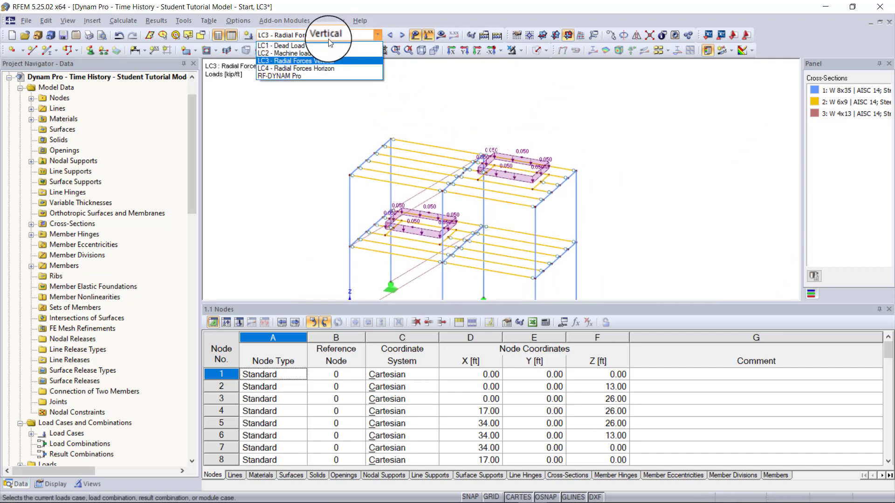
pyautogui.click(345, 66)
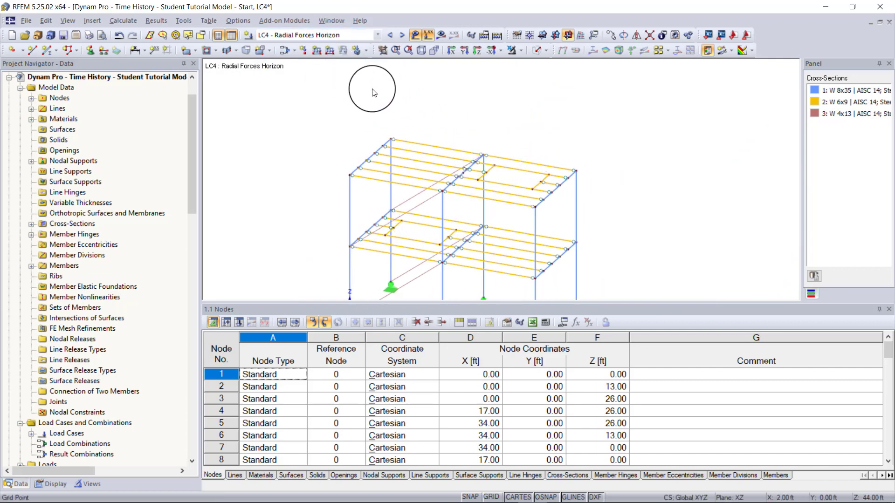
pyautogui.click(315, 52)
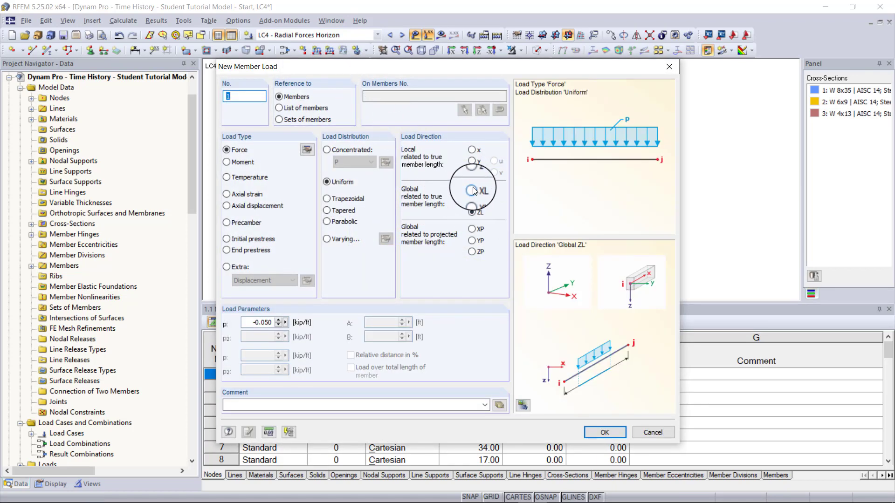
pyautogui.click(472, 190)
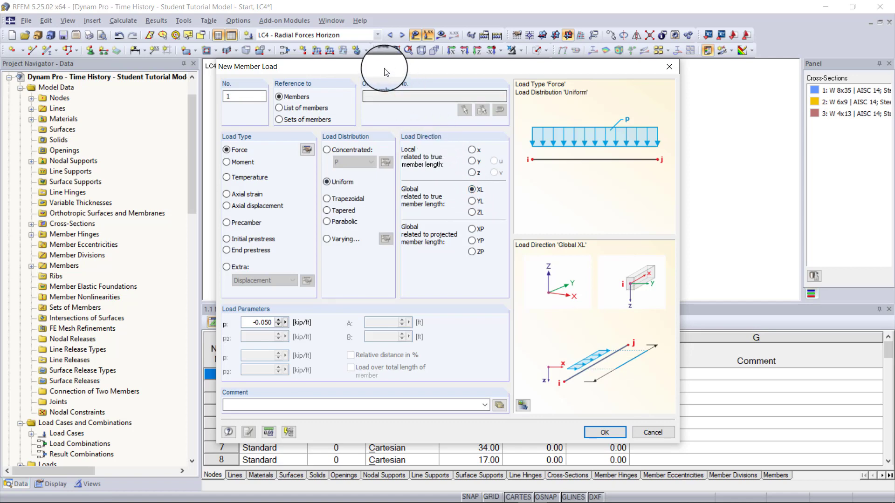
pyautogui.moveTo(385, 71); pyautogui.dragTo(520, 85)
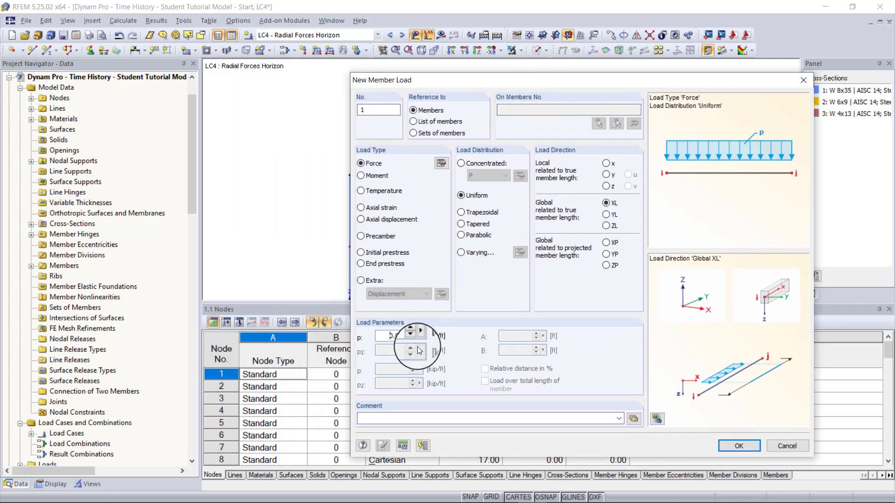
pyautogui.click(732, 446)
# Apply the horizontal XL load to the members of the upper floor's rectangular machine frame
pyautogui.scroll(5, 489, 197)
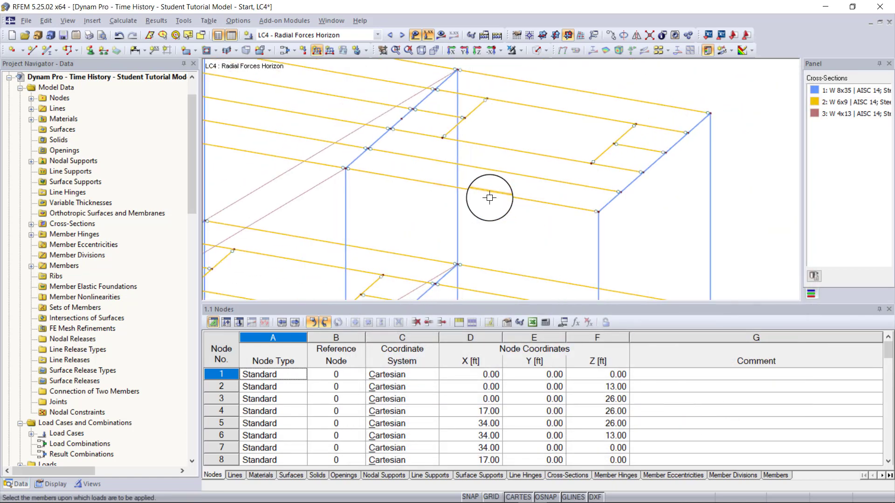
pyautogui.click(525, 154)
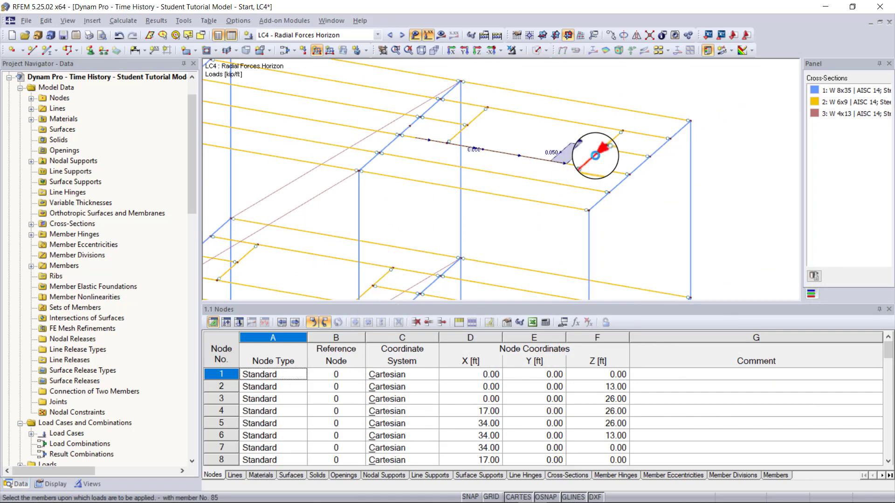
pyautogui.click(588, 154)
pyautogui.click(575, 125)
pyautogui.click(478, 116)
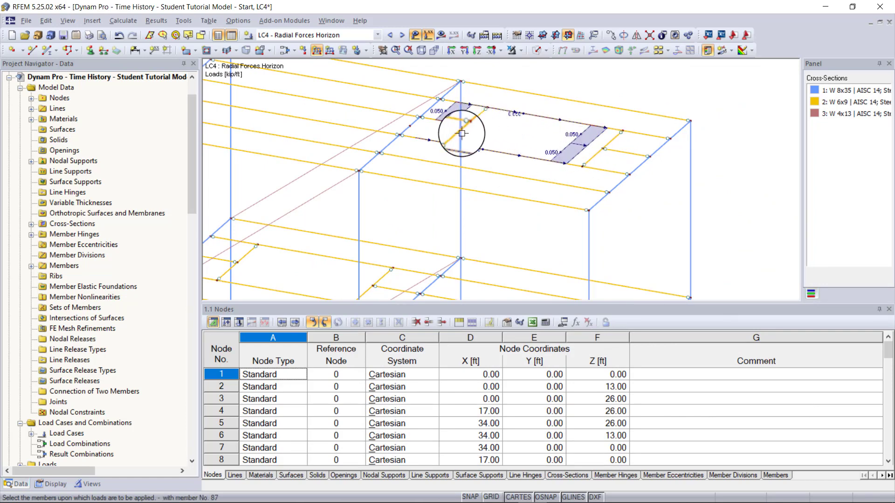
pyautogui.click(461, 134)
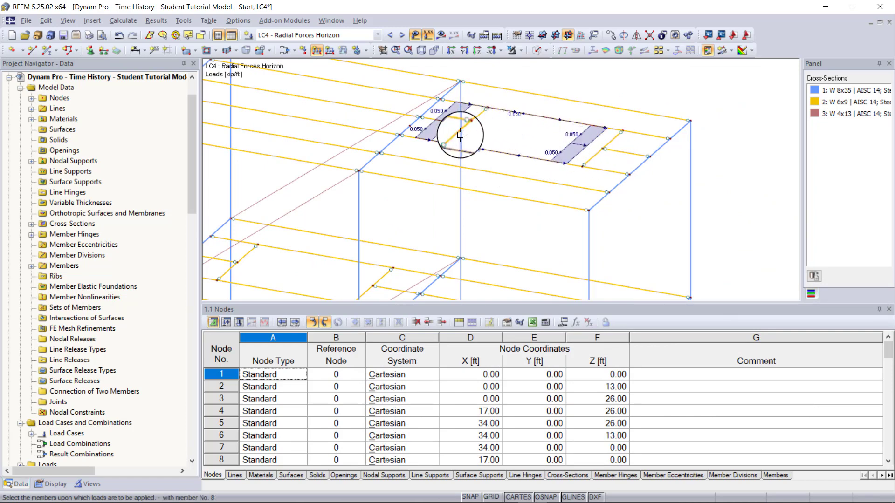
# Apply the horizontal XL load to the members of the lower floor's rectangular machine frame and finish placing loads
pyautogui.moveTo(317, 235); pyautogui.dragTo(468, 145, button='middle')
pyautogui.click(470, 210)
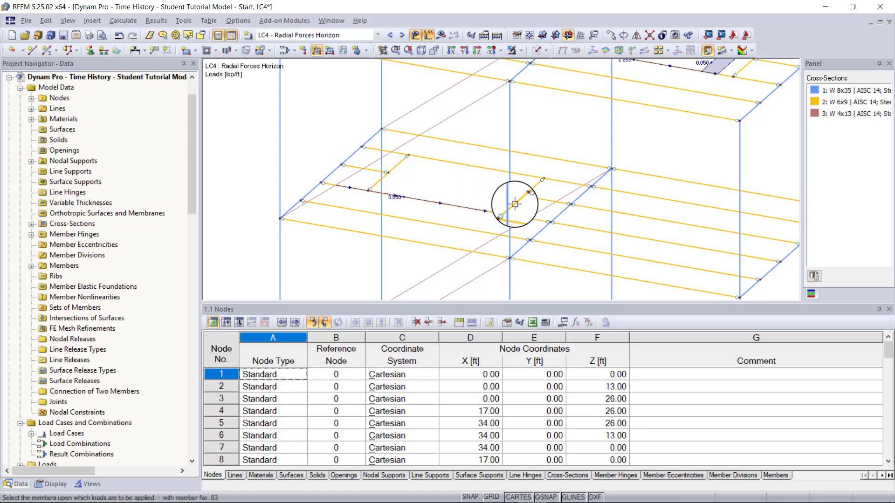
pyautogui.click(530, 187)
pyautogui.scroll(-3, 531, 186)
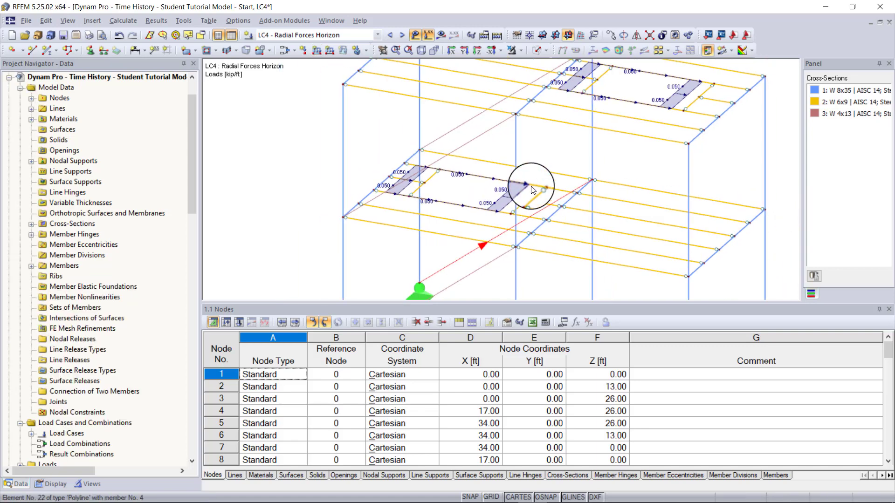
pyautogui.moveTo(531, 186); pyautogui.dragTo(475, 186, button='middle')
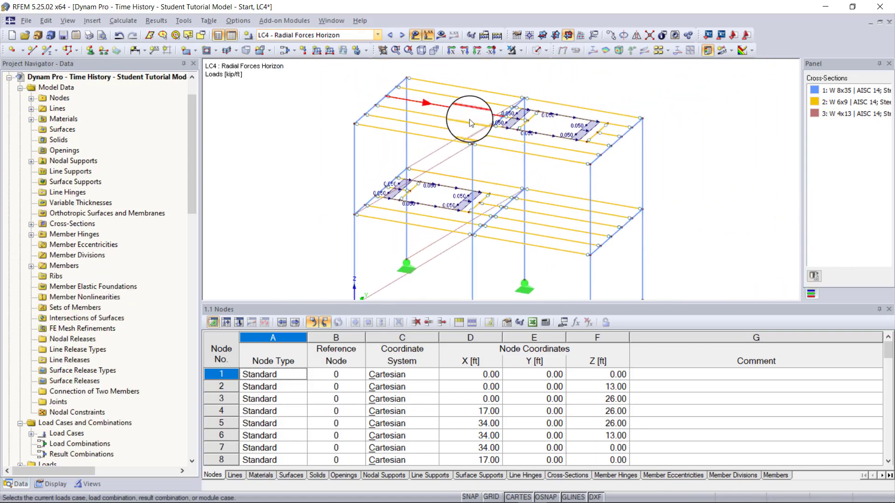
# Switch back to LC3 - Radial Forces Vertical and review its loads on the whole structure
pyautogui.click(390, 36)
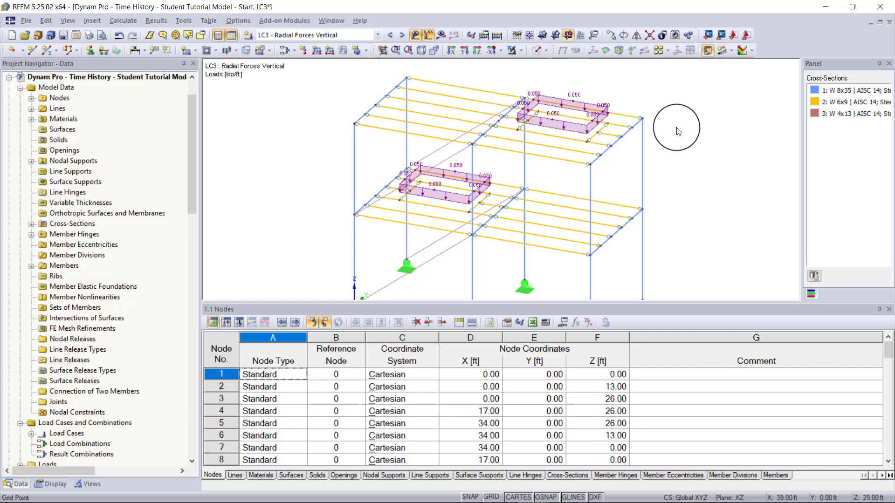
pyautogui.scroll(-3, 676, 128)
pyautogui.moveTo(676, 128); pyautogui.dragTo(657, 131, button='middle')
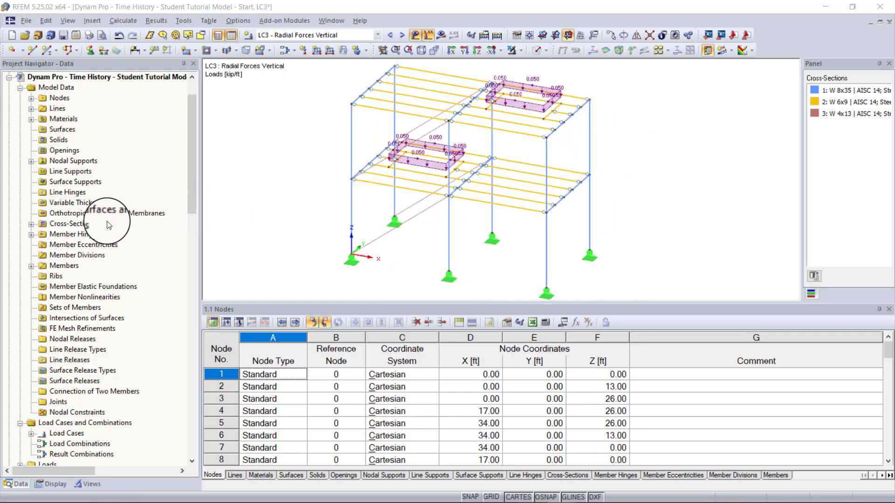
# Open the RF-DYNAM Pro add-on module and activate natural vibrations and mass combinations
pyautogui.scroll(-1, 107, 221)
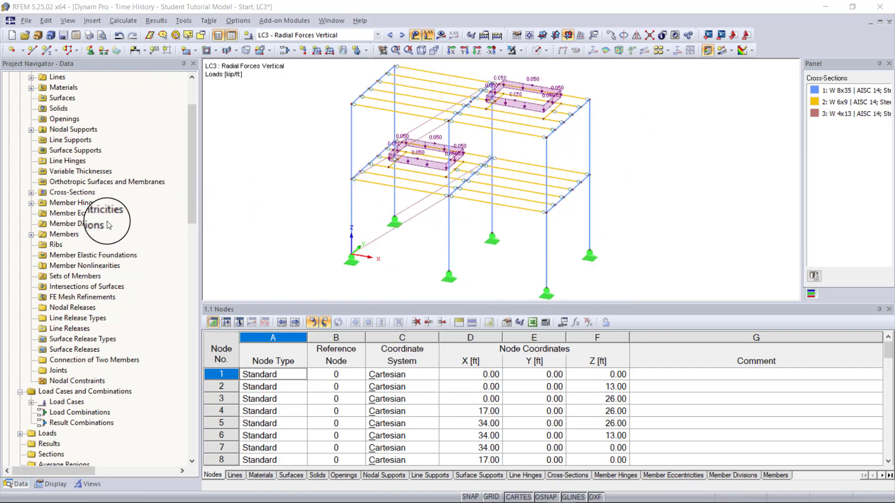
pyautogui.scroll(-9, 107, 225)
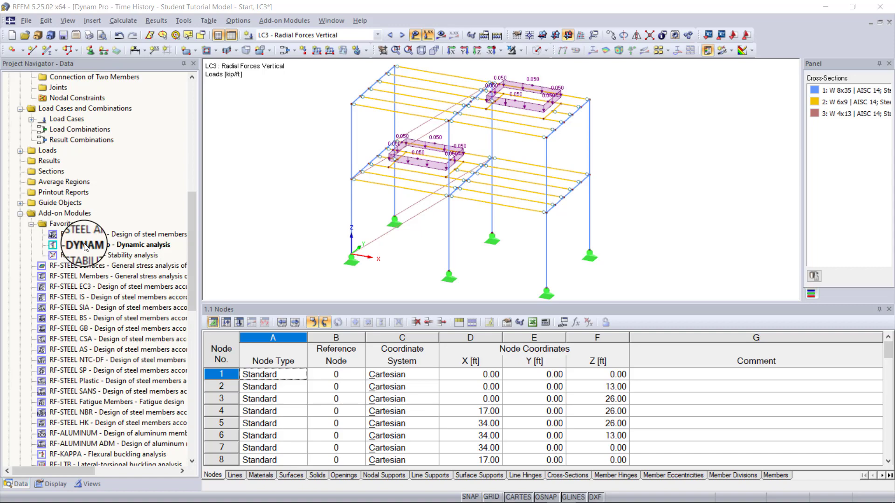
pyautogui.doubleClick(85, 245)
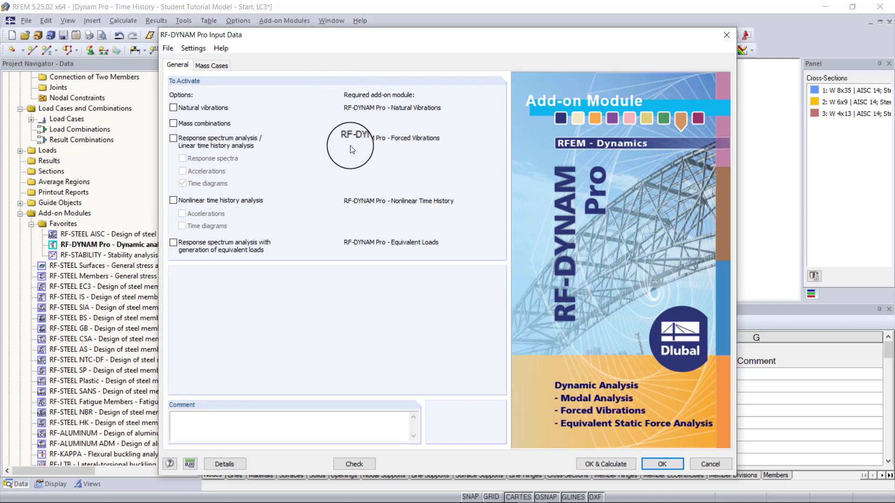
pyautogui.click(200, 107)
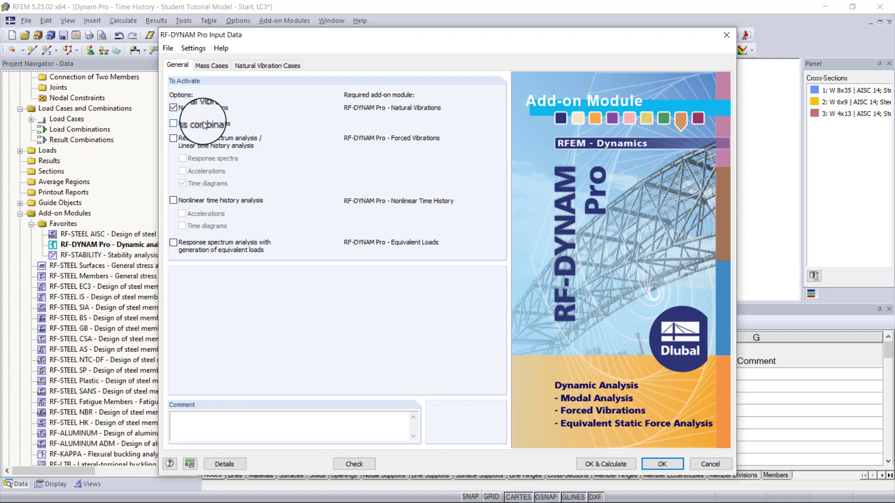
pyautogui.click(203, 121)
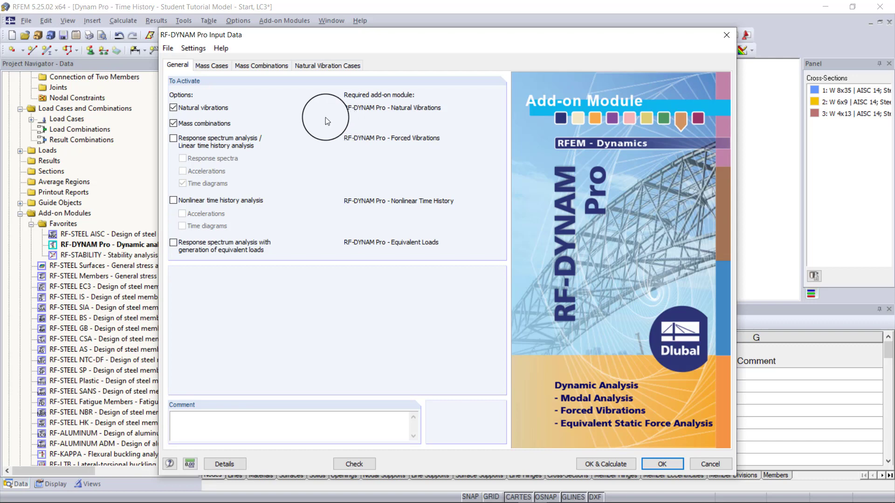
# Name mass case MC1 "Dead load" and take its masses from the force components of LC1 - Dead Load instead of self-weight
pyautogui.click(226, 63)
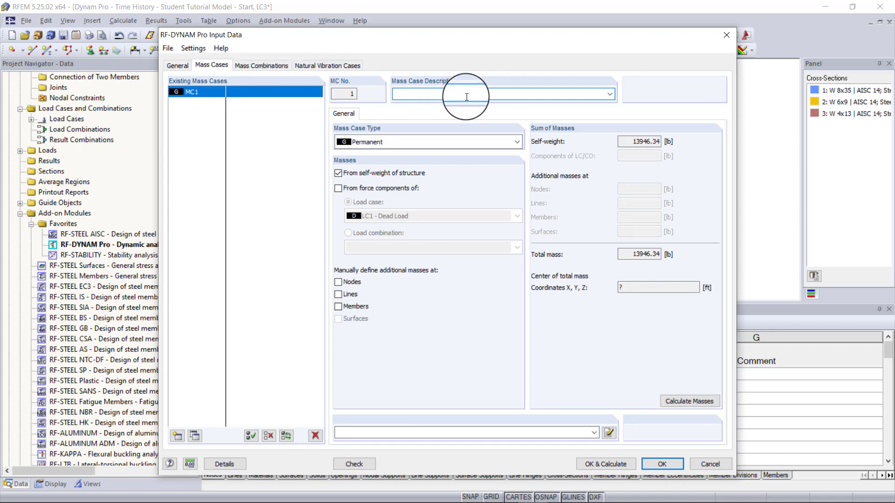
pyautogui.write('Dead load')
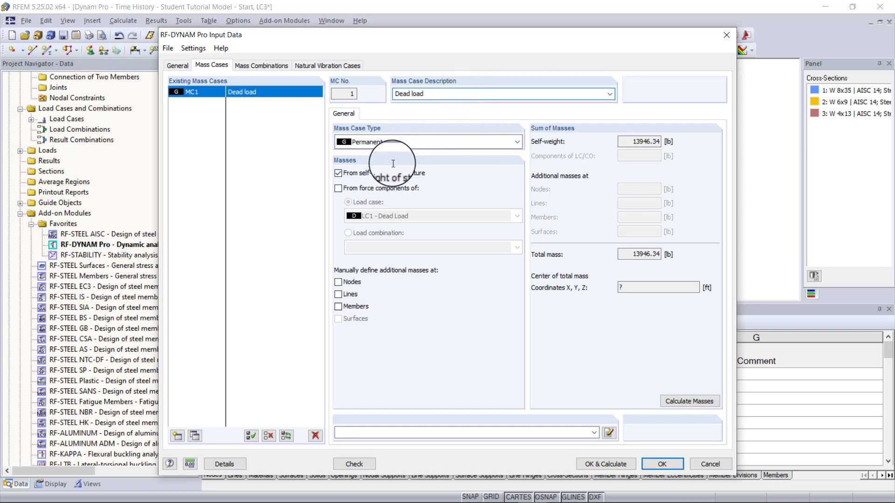
pyautogui.click(379, 174)
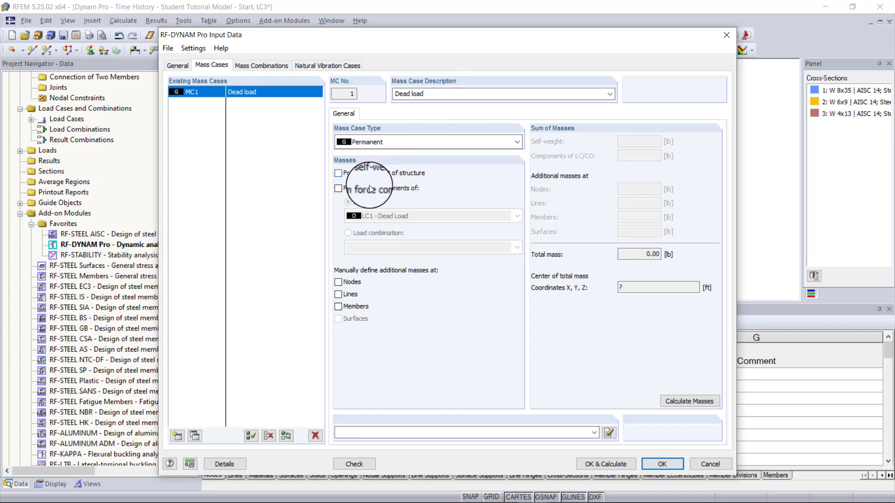
pyautogui.click(367, 188)
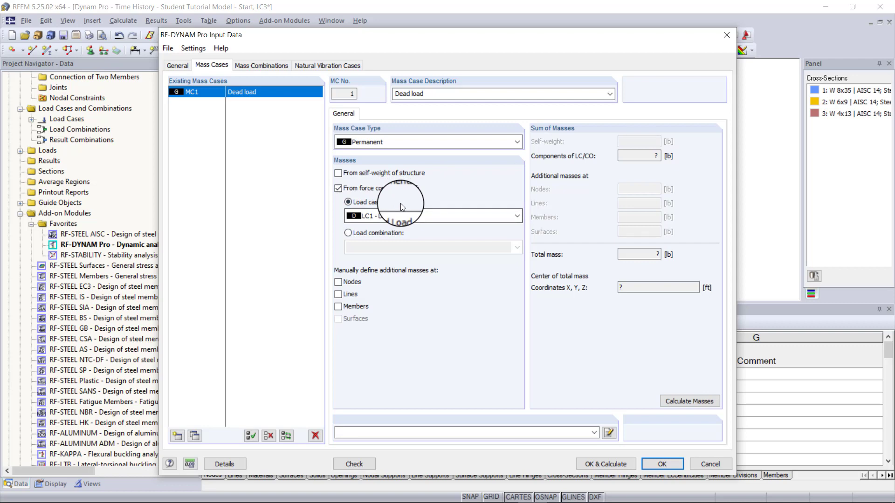
# Add mass case MC2 named "Machine" with masses from the force components of LC2 - Machine load, excluding self-weight
pyautogui.click(176, 436)
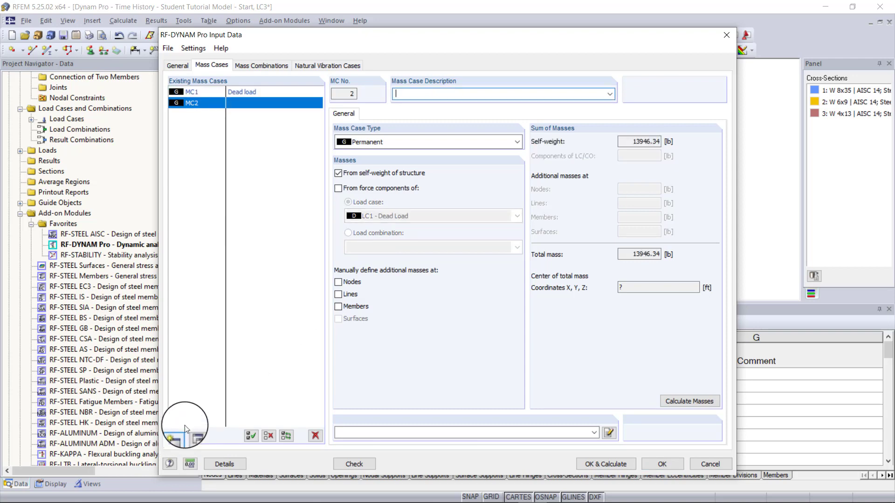
pyautogui.click(471, 97)
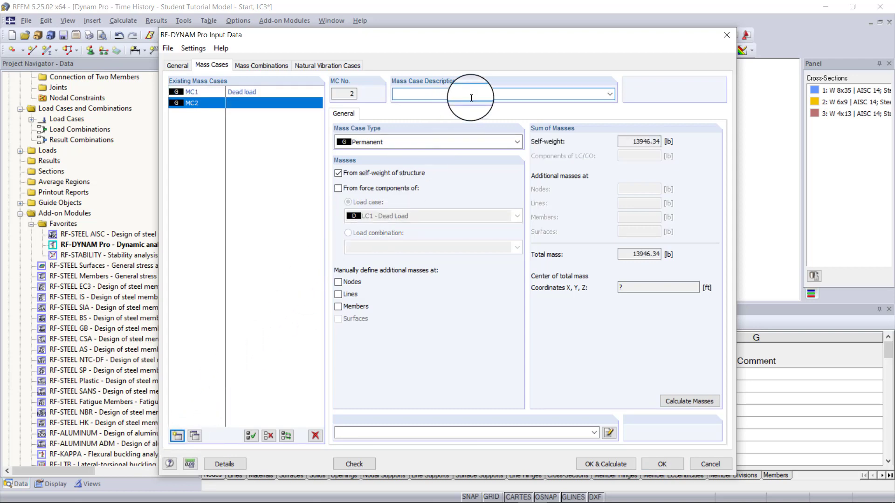
pyautogui.write('Machine')
pyautogui.click(358, 175)
pyautogui.click(365, 188)
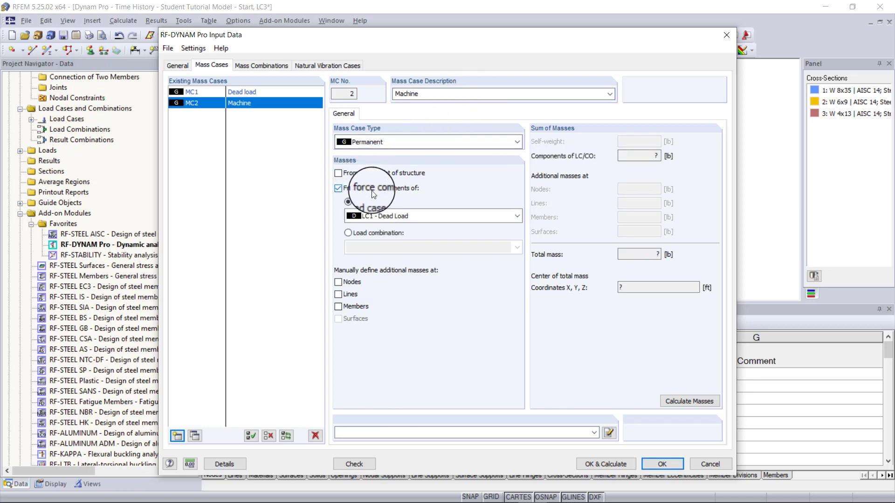
pyautogui.click(438, 217)
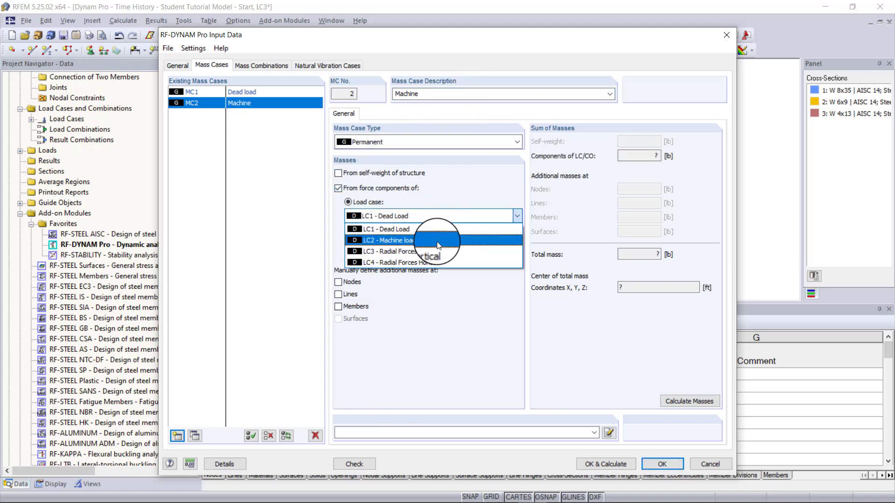
pyautogui.click(438, 240)
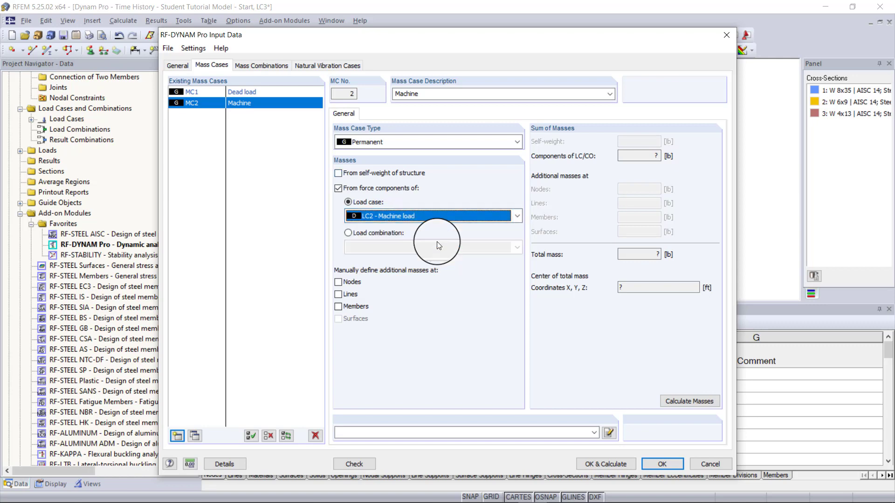
# Include both mass cases, Dead load and Machine, in mass combination MCO1
pyautogui.click(261, 66)
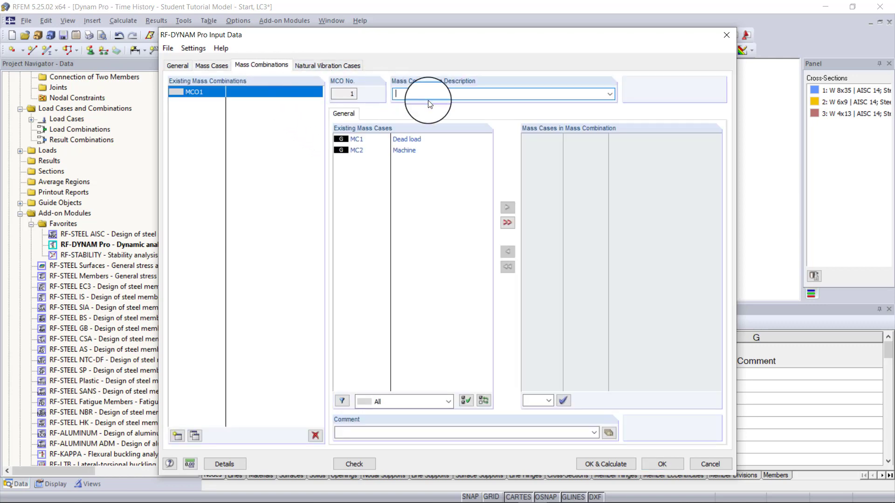
pyautogui.click(416, 140)
pyautogui.keyDown('shift'); pyautogui.click(418, 150); pyautogui.keyUp('shift')
pyautogui.click(507, 208)
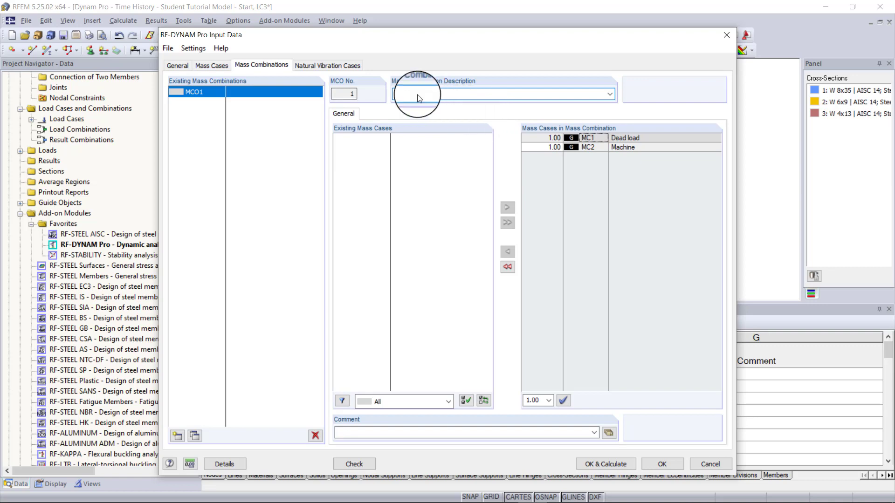
# Set natural vibration case NVC1 to the 10 lowest eigenvalues with mass combination MCO1 as acting masses, and run the calculation
pyautogui.click(328, 68)
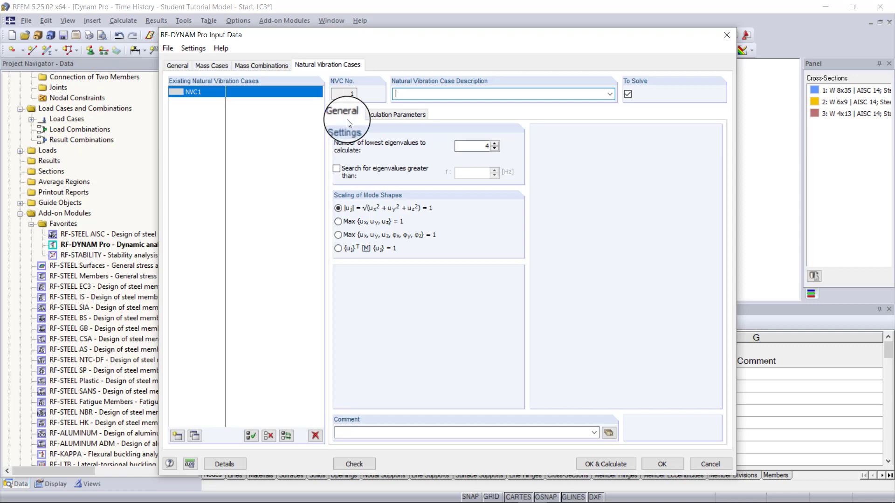
pyautogui.click(469, 145)
pyautogui.write('10')
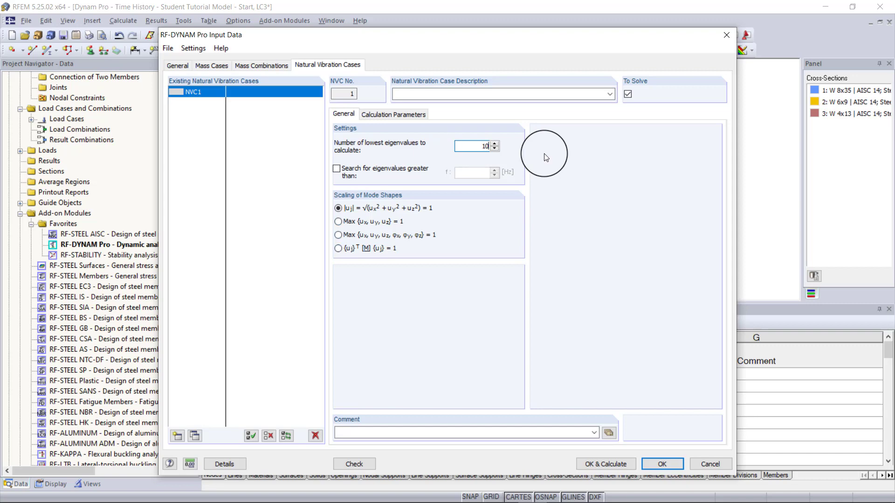
pyautogui.click(389, 117)
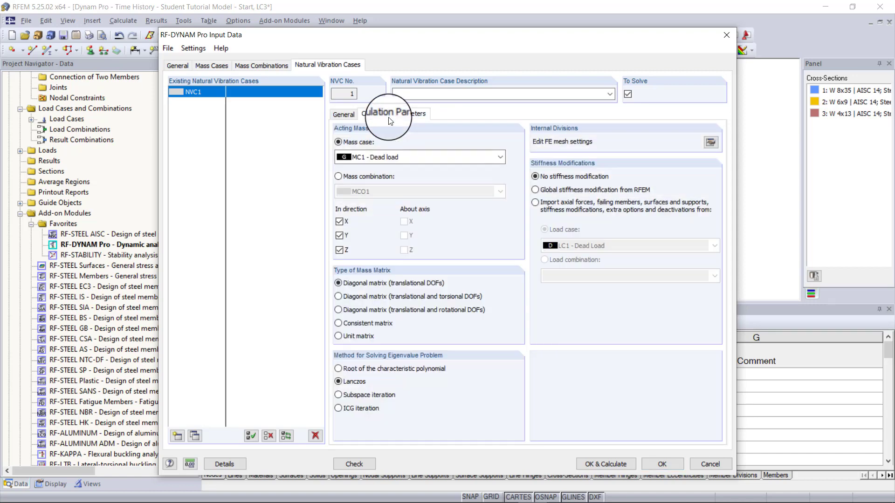
pyautogui.click(373, 177)
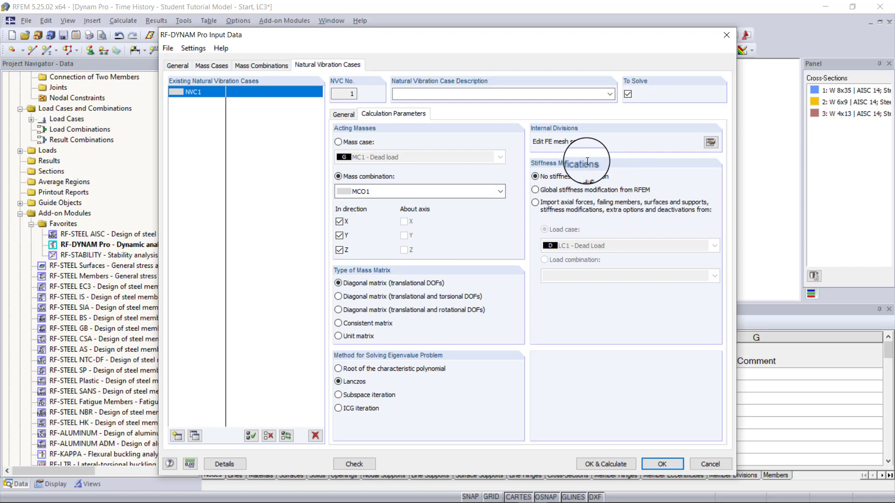
pyautogui.click(593, 463)
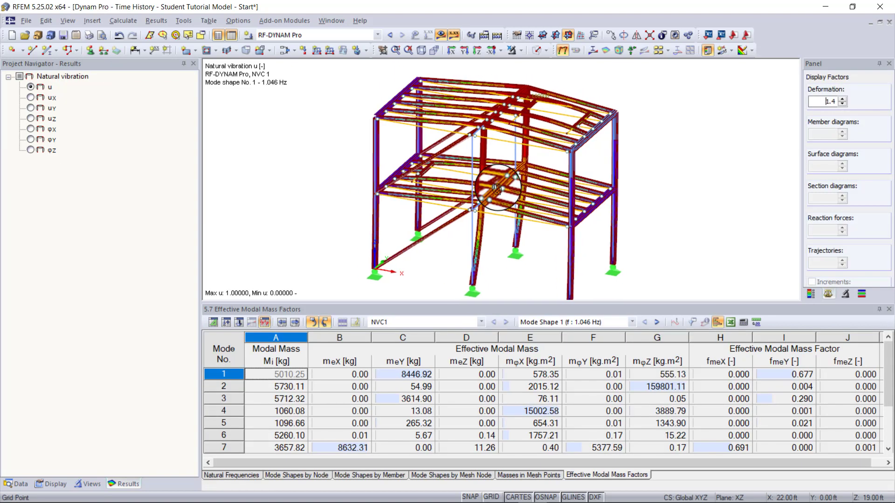
# Examine the effective modal mass factors of all mode shapes and their sums for the X, Y and Z directions
pyautogui.moveTo(497, 188); pyautogui.dragTo(495, 171, button='middle')
pyautogui.scroll(-2, 499, 168)
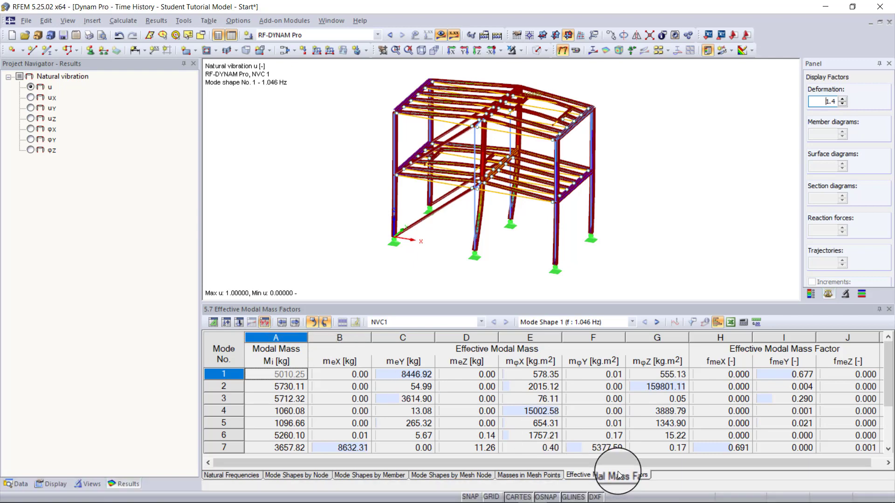
pyautogui.scroll(-4, 617, 471)
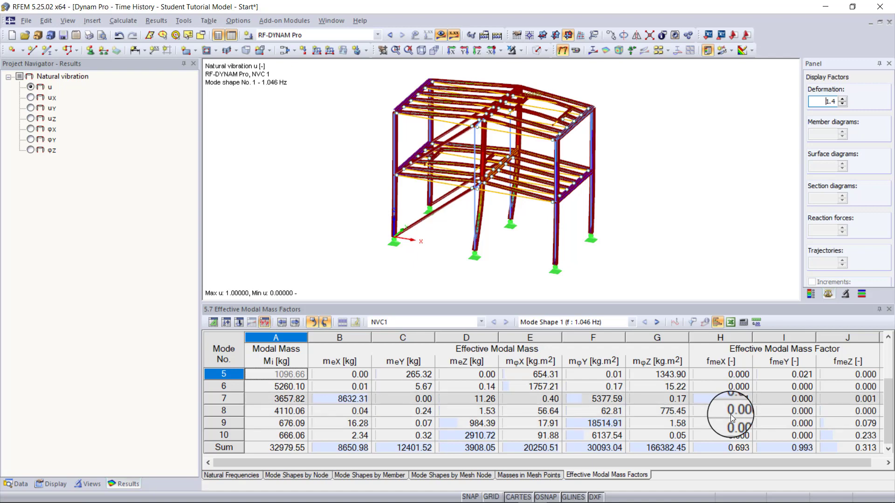
pyautogui.scroll(4, 739, 426)
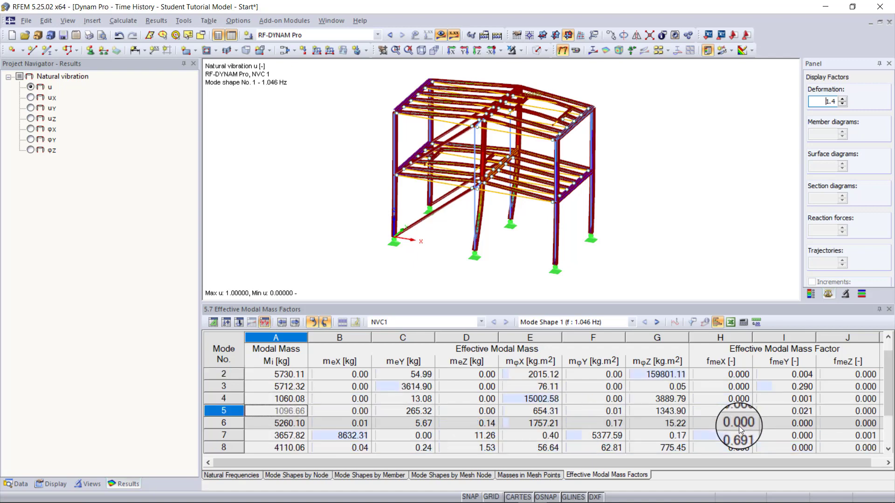
pyautogui.scroll(-4, 738, 426)
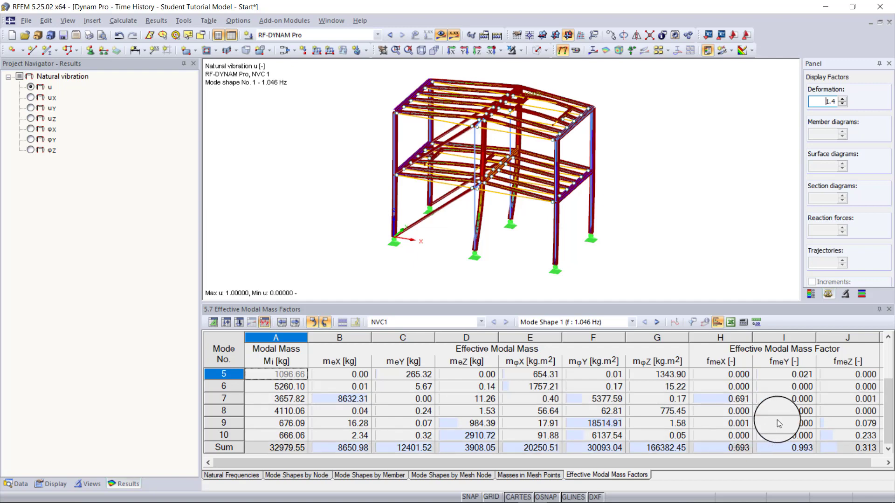
pyautogui.scroll(4, 819, 414)
pyautogui.scroll(-3, 848, 412)
pyautogui.scroll(-1, 850, 412)
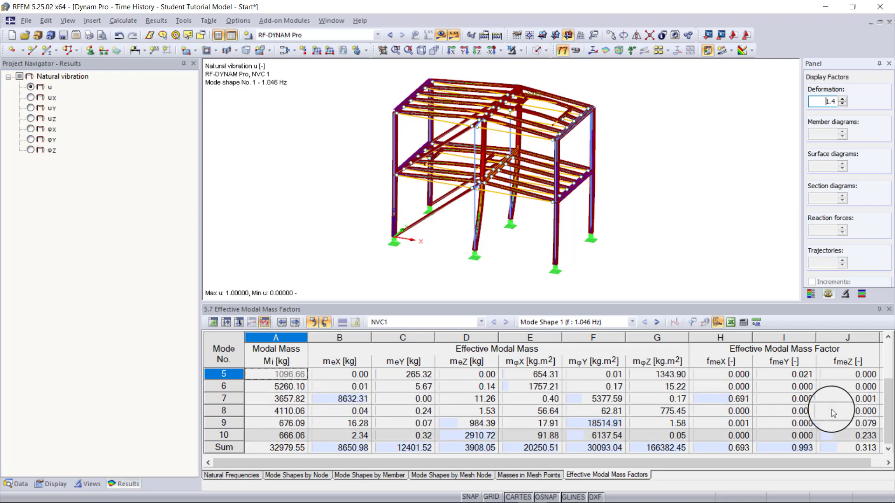
# Review the natural frequencies table and display mode shape 10 on the structure
pyautogui.click(231, 476)
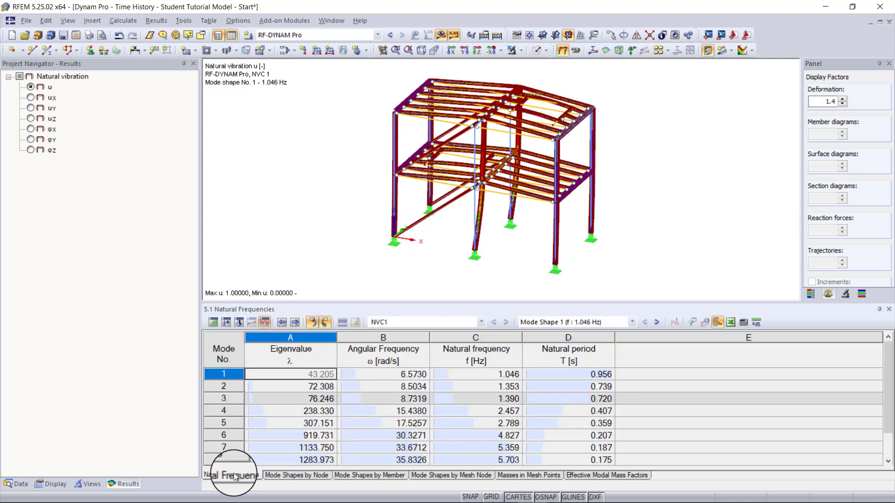
pyautogui.scroll(-2, 332, 463)
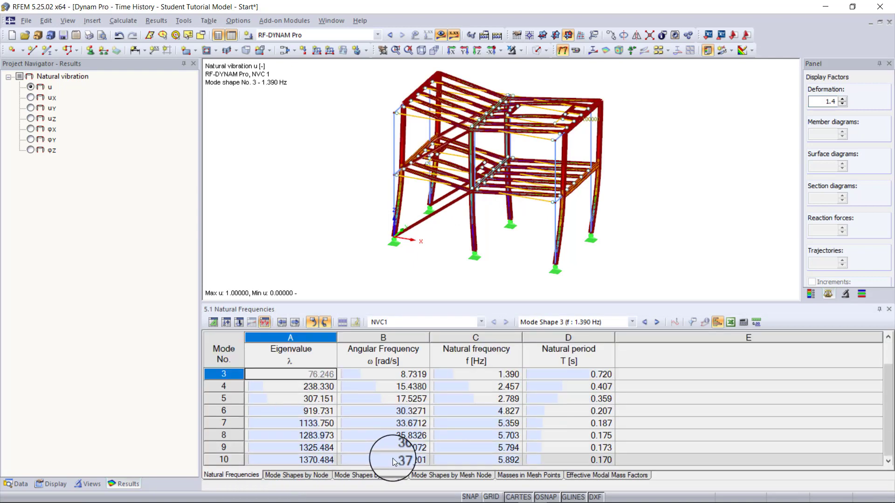
pyautogui.click(393, 458)
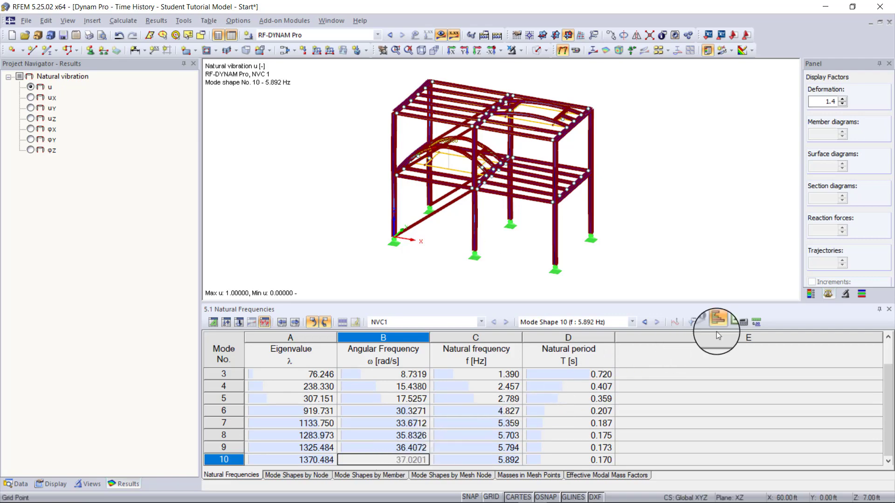
# Reopen the RF-DYNAM Pro input data and activate response spectrum / linear time history analysis with time diagrams
pyautogui.click(812, 293)
pyautogui.click(843, 262)
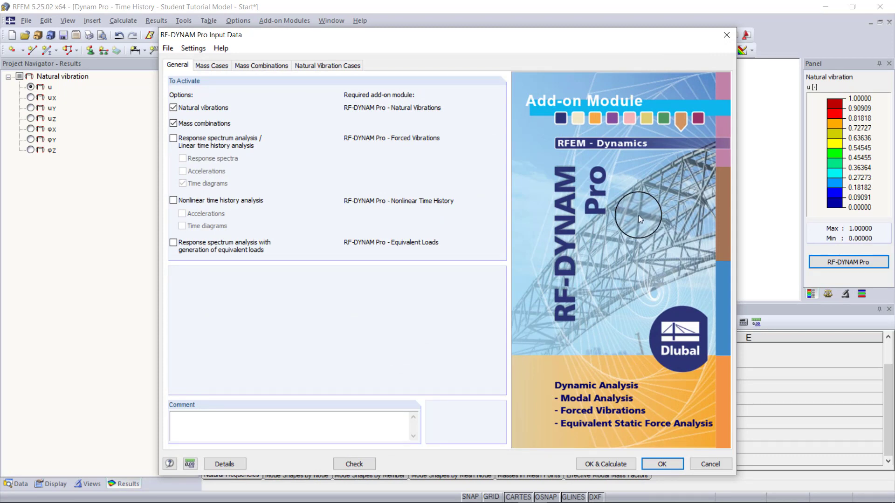
pyautogui.click(198, 141)
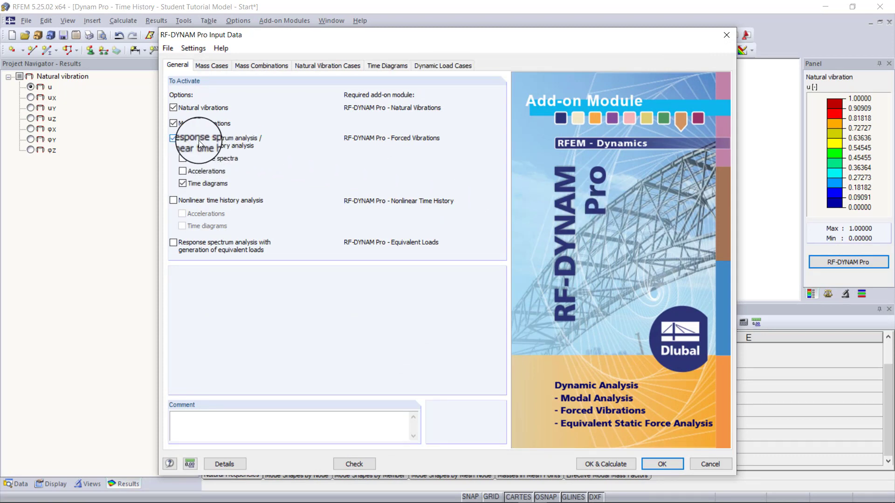
pyautogui.click(203, 184)
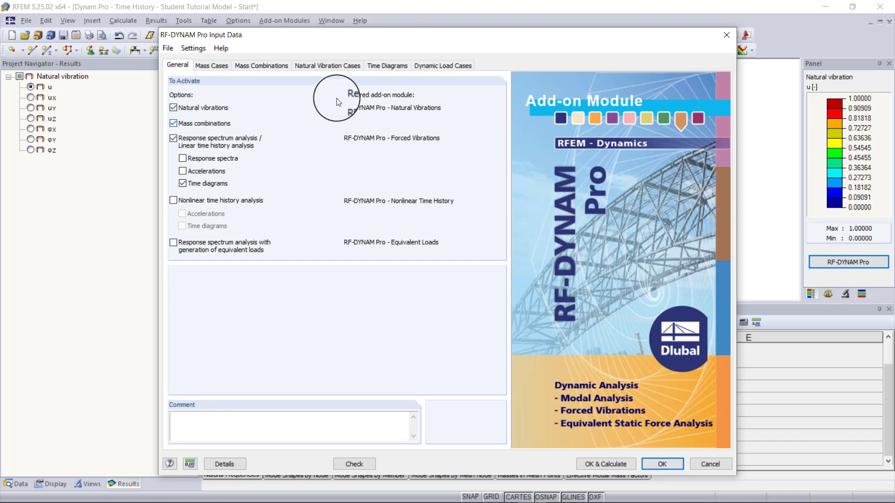
# Set the type of time diagram TD1 to Periodic
pyautogui.click(376, 69)
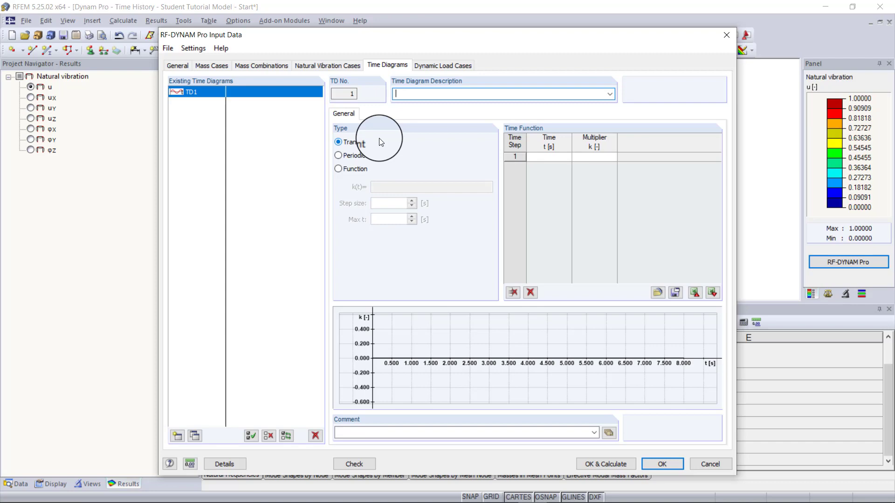
pyautogui.click(563, 156)
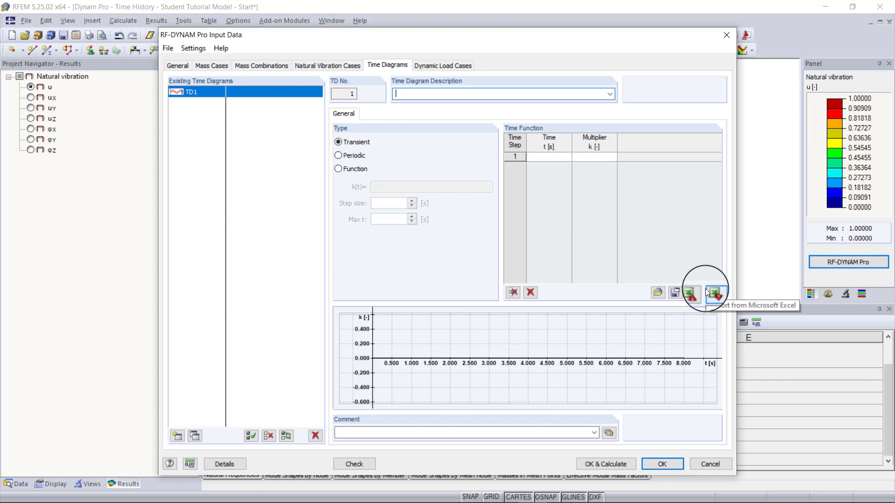
pyautogui.click(357, 156)
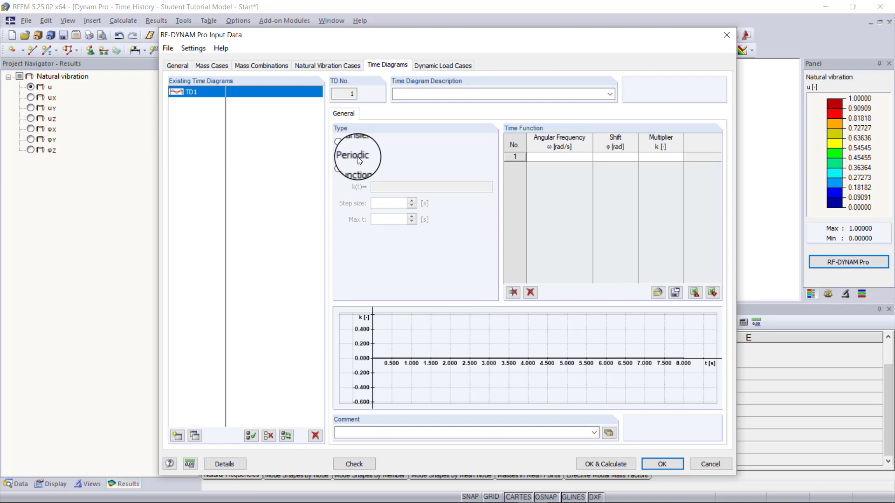
# Define time diagram TD1 as periodic with angular frequency 33.51 rad/s, shift 0 and multiplier 1, and describe it as Vertical
pyautogui.click(356, 171)
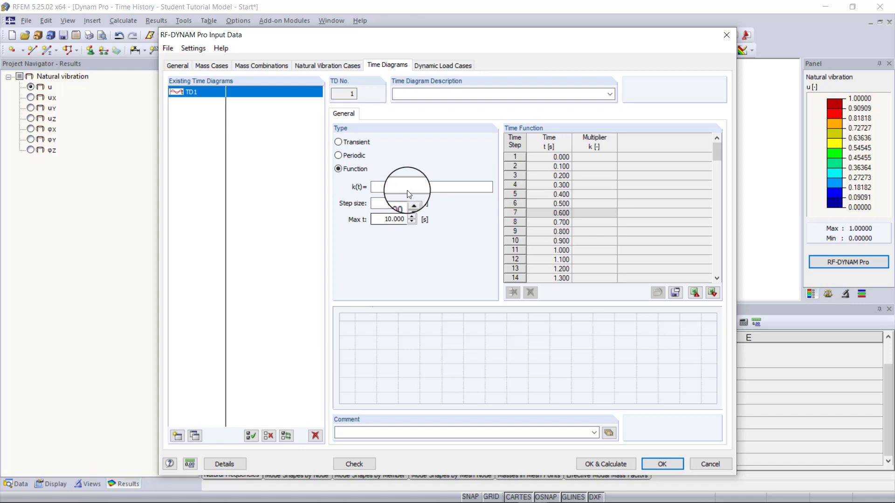
pyautogui.click(353, 155)
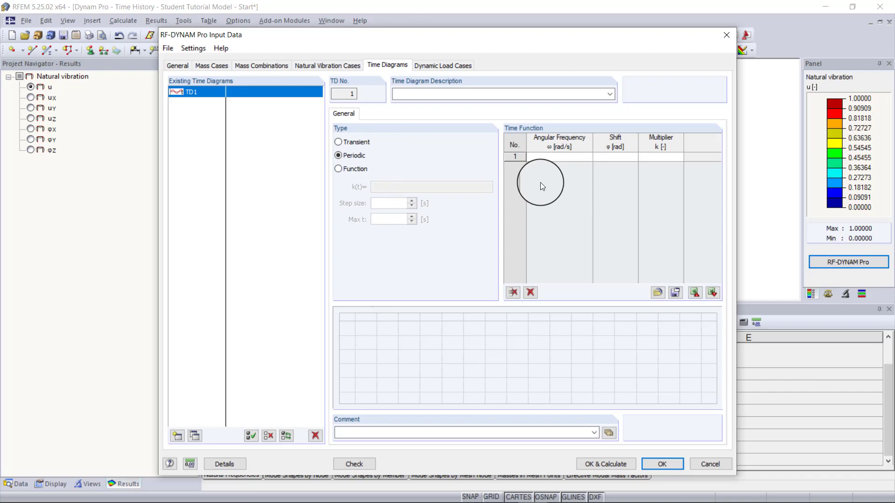
pyautogui.click(584, 157)
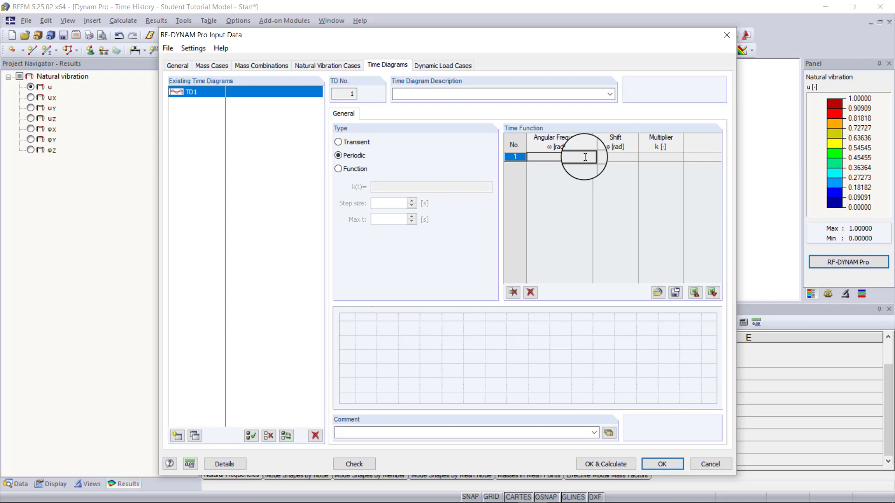
pyautogui.write('33.51')
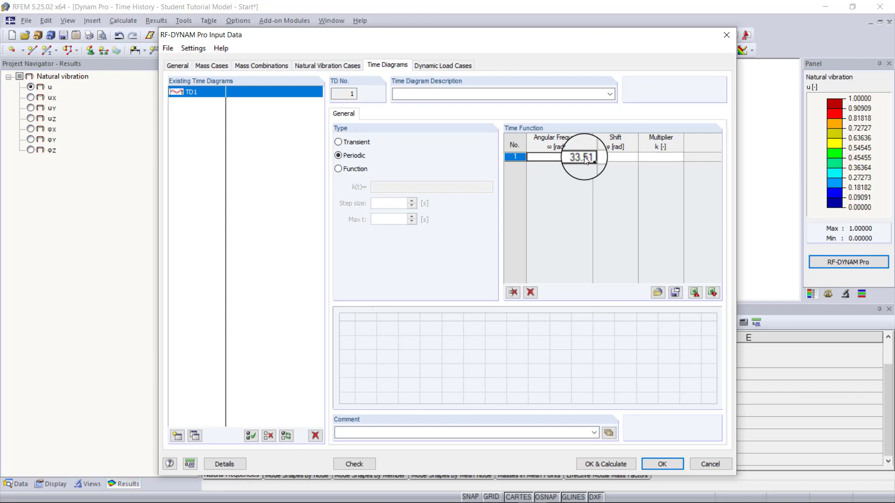
pyautogui.press('Tab')
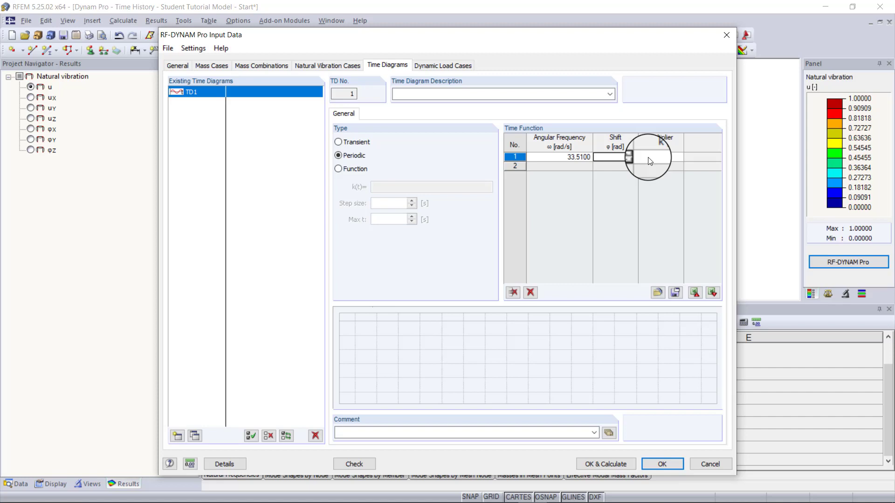
pyautogui.write('0')
pyautogui.press('Tab')
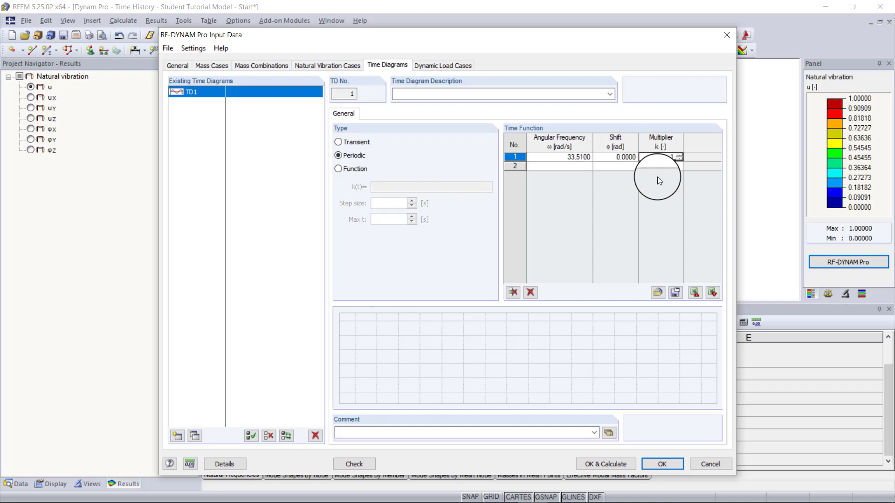
pyautogui.press('Tab')
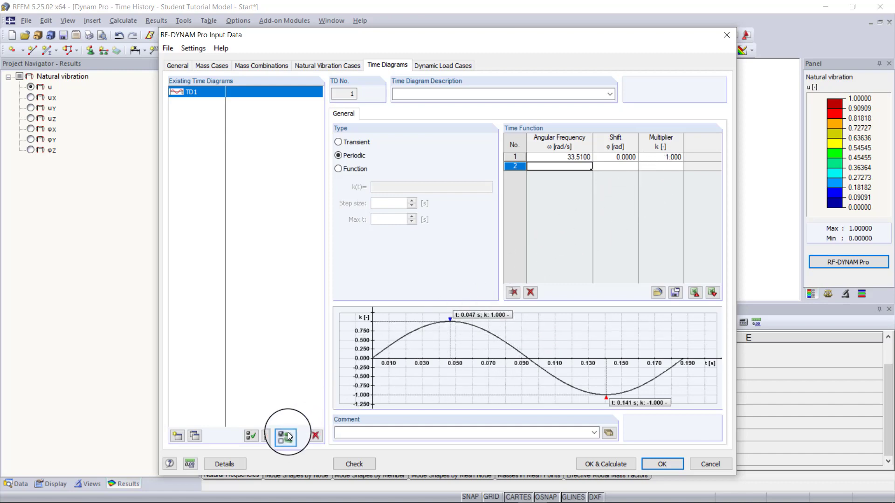
pyautogui.click(487, 96)
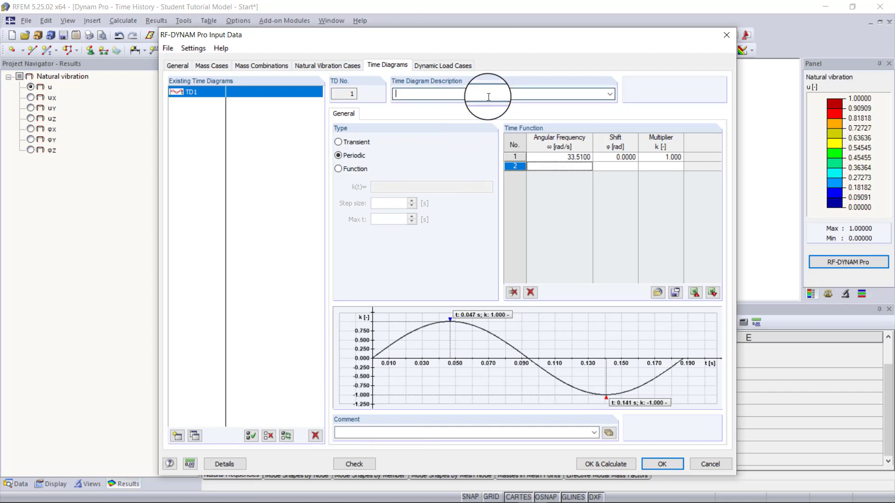
pyautogui.write('Vertical')
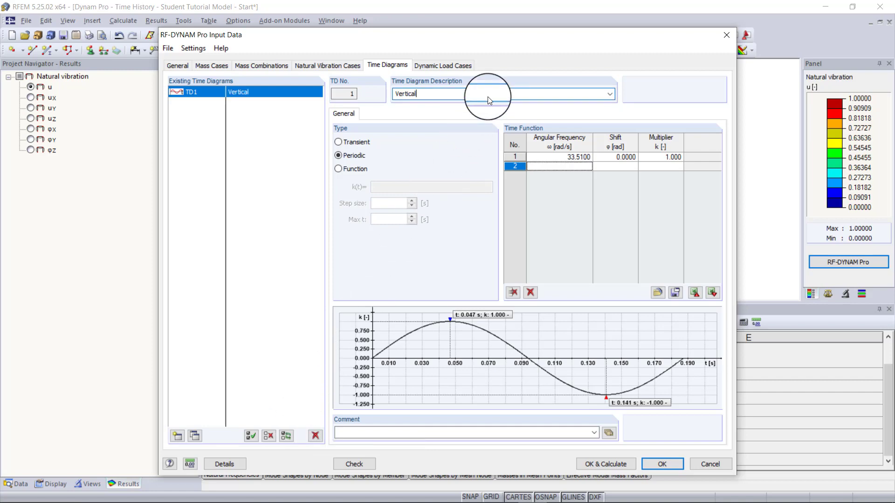
# Copy the Vertical time diagram, describe the copy as Horizon and set its phase shift to 1.5708 rad
pyautogui.moveTo(374, 364)
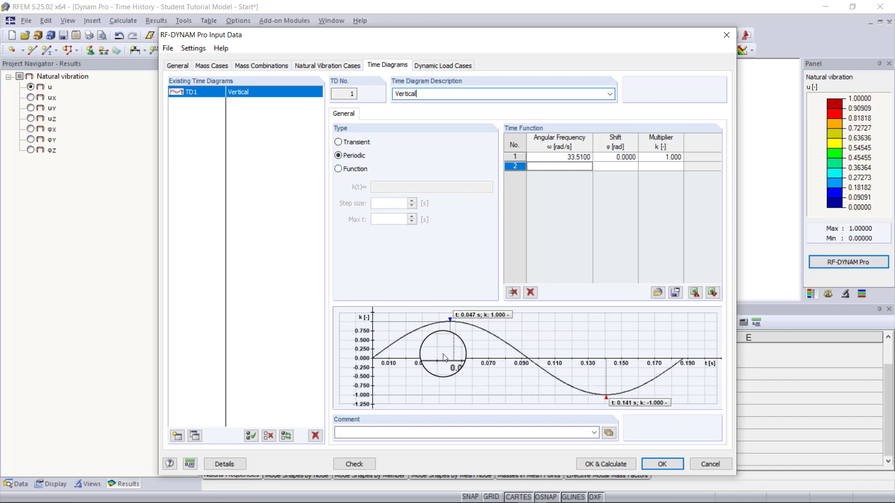
pyautogui.click(194, 435)
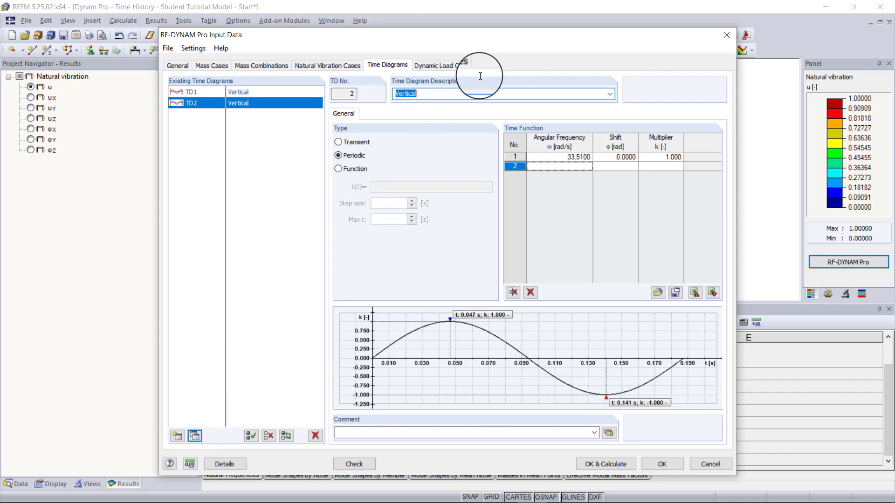
pyautogui.write('Horizon')
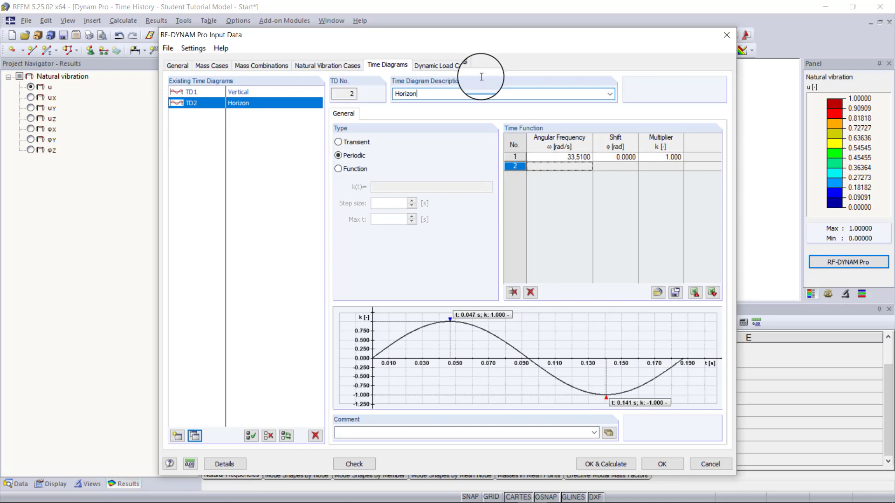
pyautogui.click(626, 157)
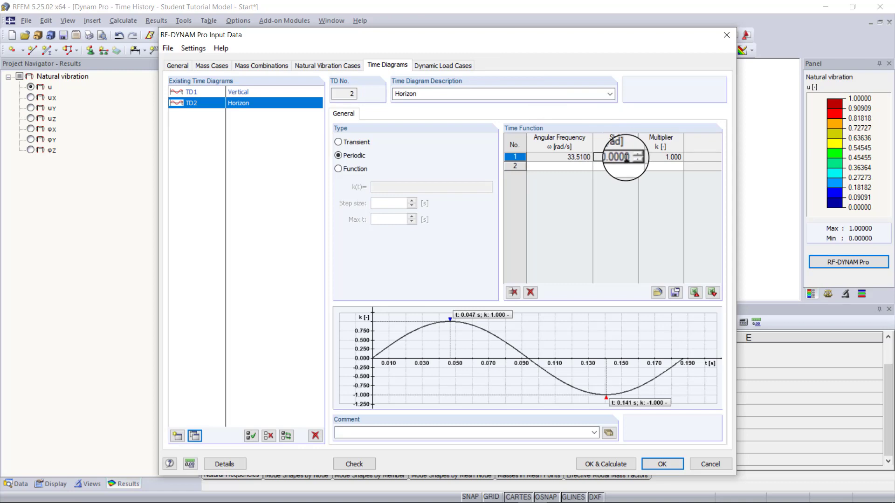
pyautogui.doubleClick(625, 157)
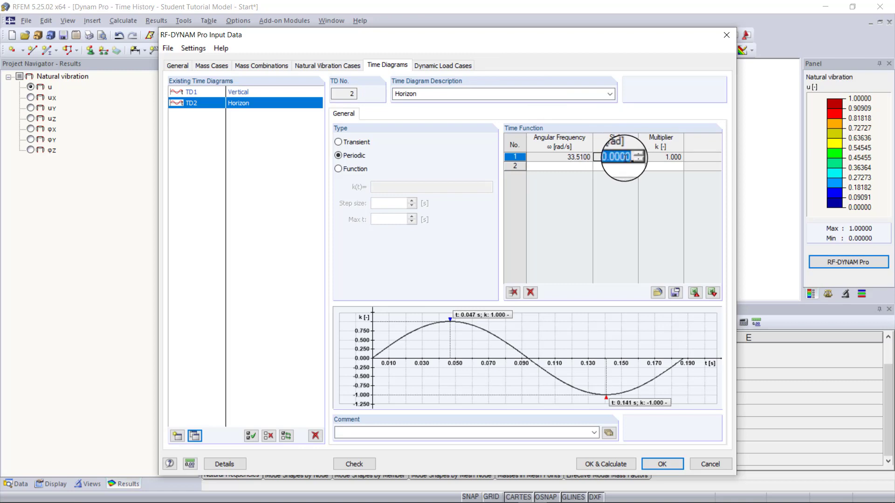
pyautogui.press('BackSpace')
pyautogui.write('1.5708')
pyautogui.press('Tab')
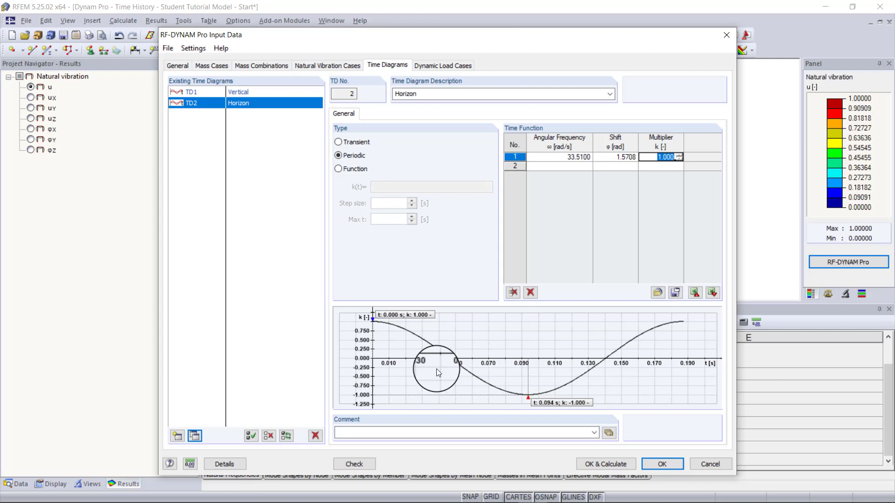
pyautogui.click(254, 93)
pyautogui.click(234, 103)
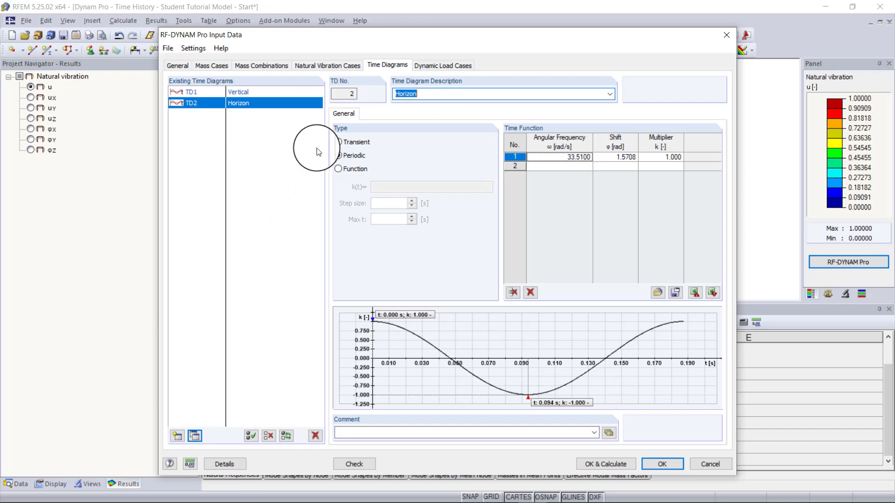
# In dynamic load case DLC1, add load case LC3 Radial Forces Vertical and assign it time diagram TD1 Vertical
pyautogui.click(436, 65)
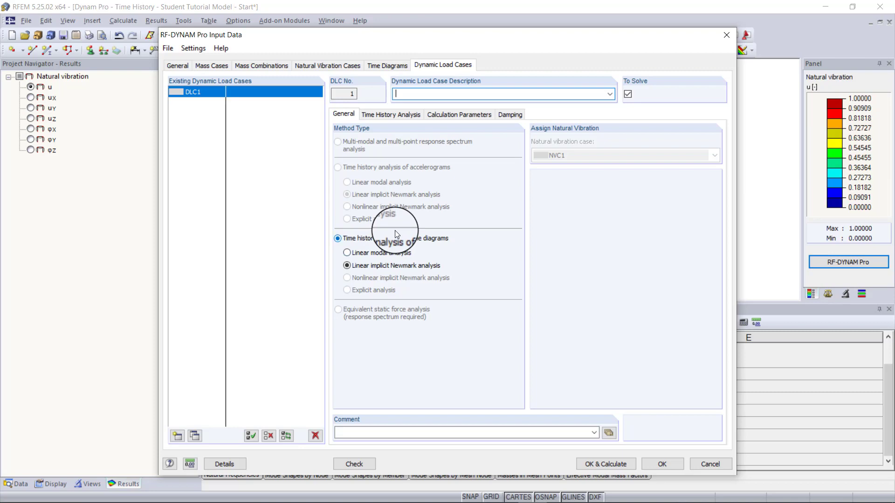
pyautogui.click(177, 66)
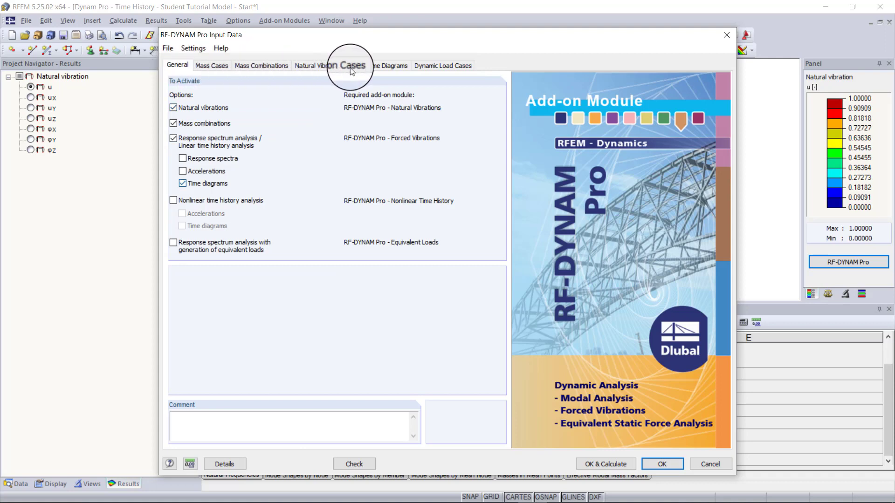
pyautogui.click(433, 66)
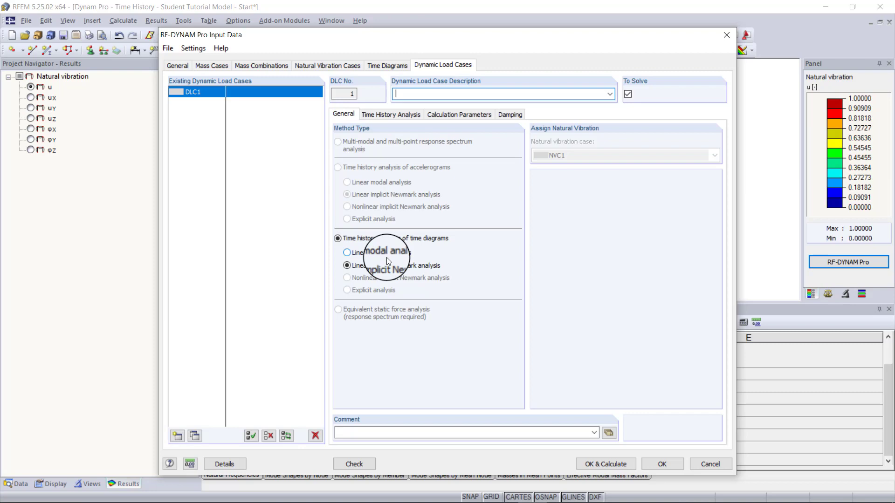
pyautogui.click(395, 117)
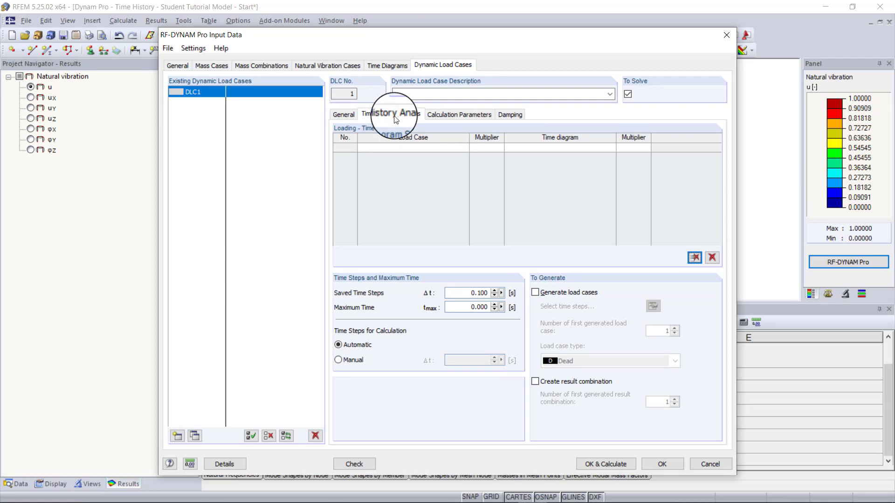
pyautogui.click(415, 147)
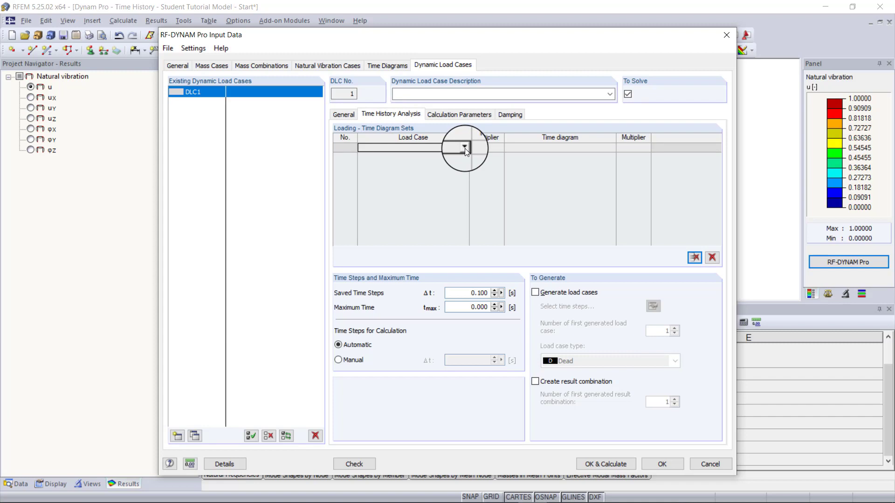
pyautogui.click(465, 148)
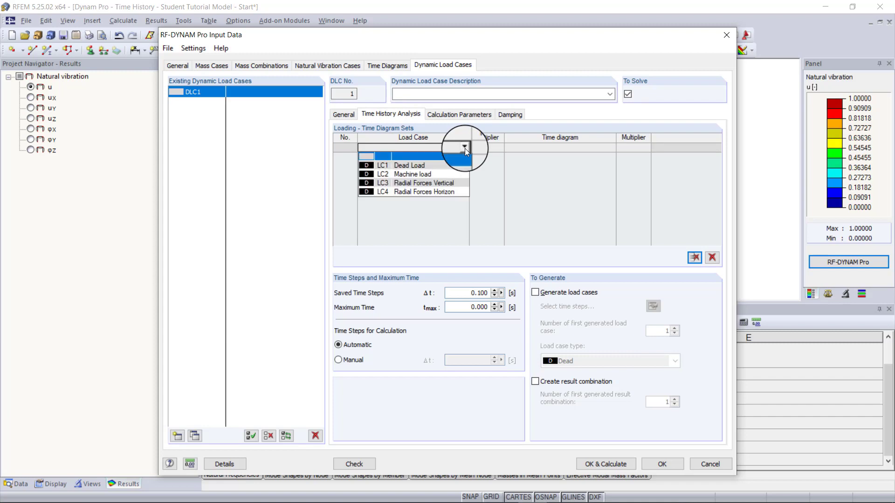
pyautogui.click(450, 184)
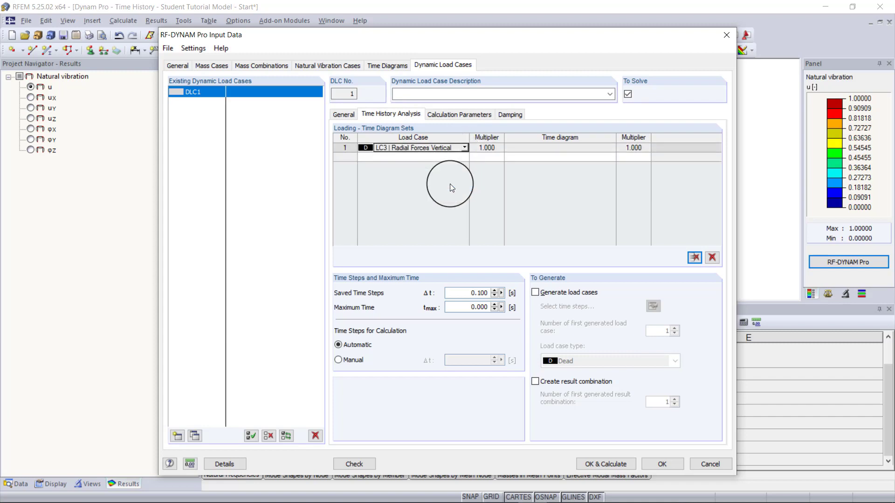
pyautogui.click(547, 151)
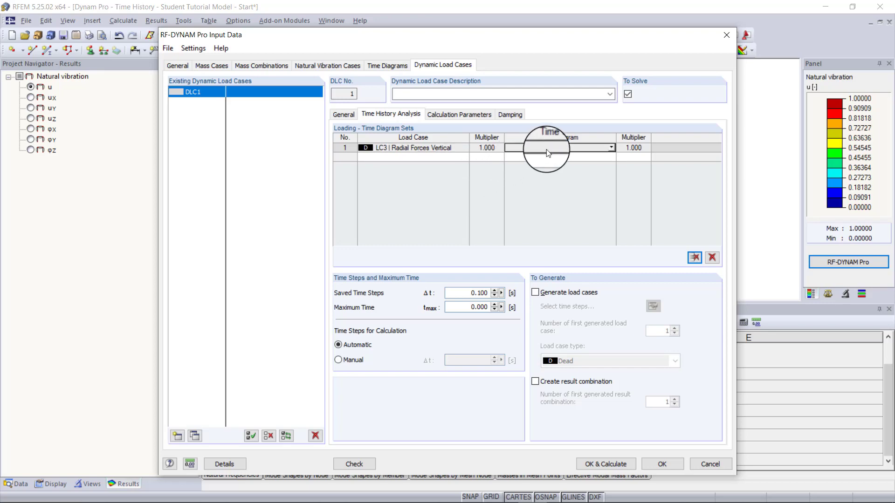
pyautogui.click(611, 148)
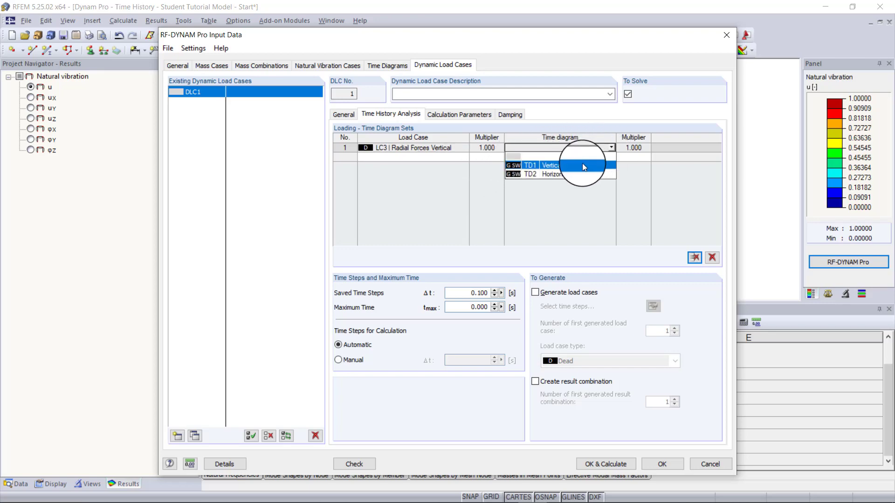
pyautogui.click(583, 166)
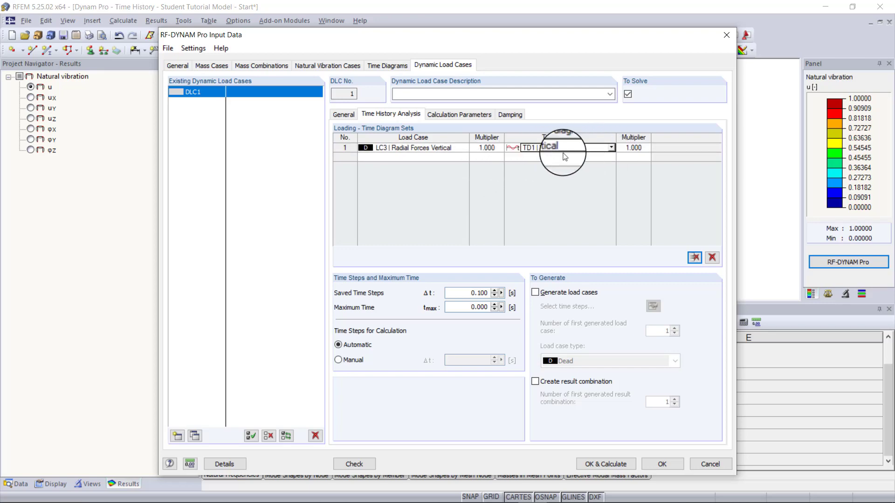
# Add load case LC4 Radial Forces Horizon as the second loading set and assign it time diagram TD2 Horizon
pyautogui.click(463, 157)
pyautogui.click(468, 158)
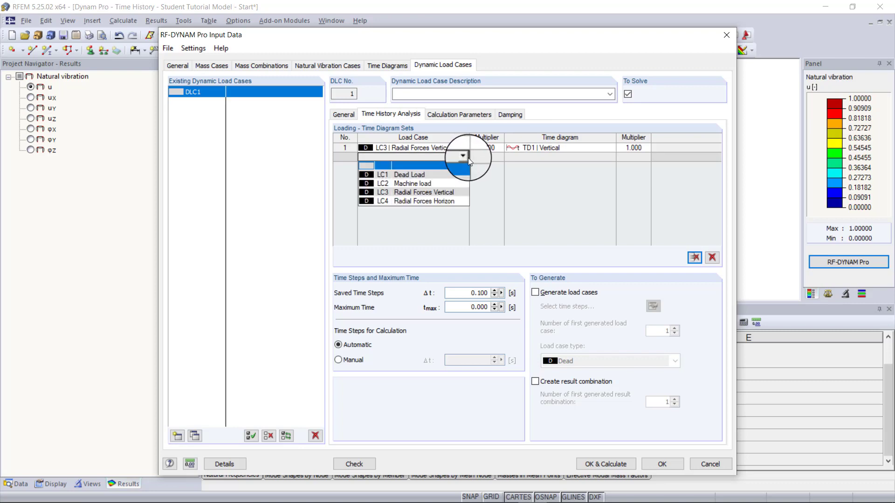
pyautogui.click(454, 197)
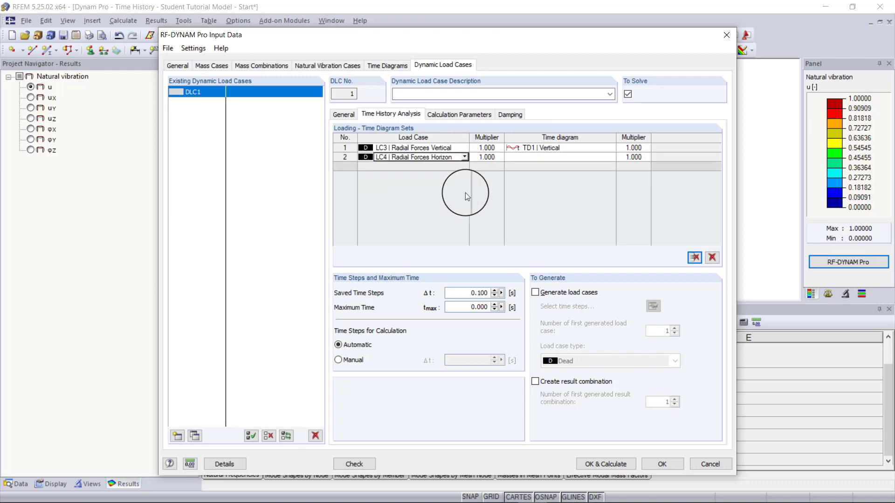
pyautogui.click(555, 157)
pyautogui.click(612, 158)
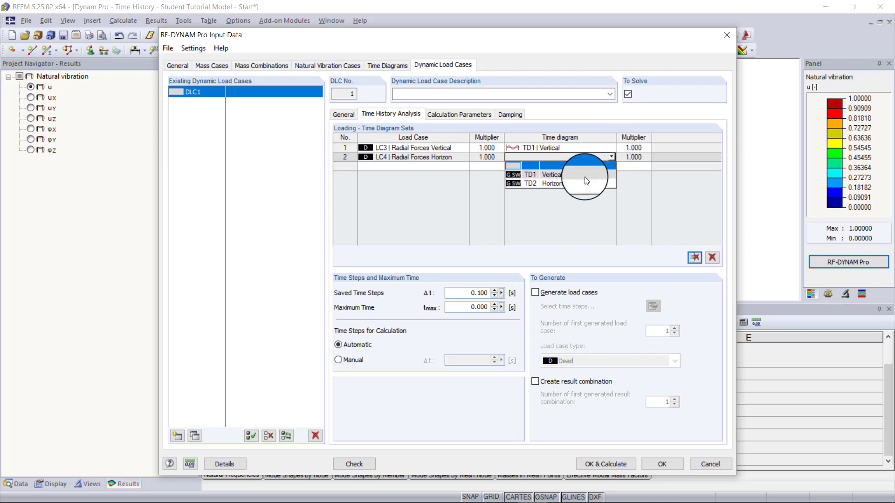
pyautogui.click(575, 184)
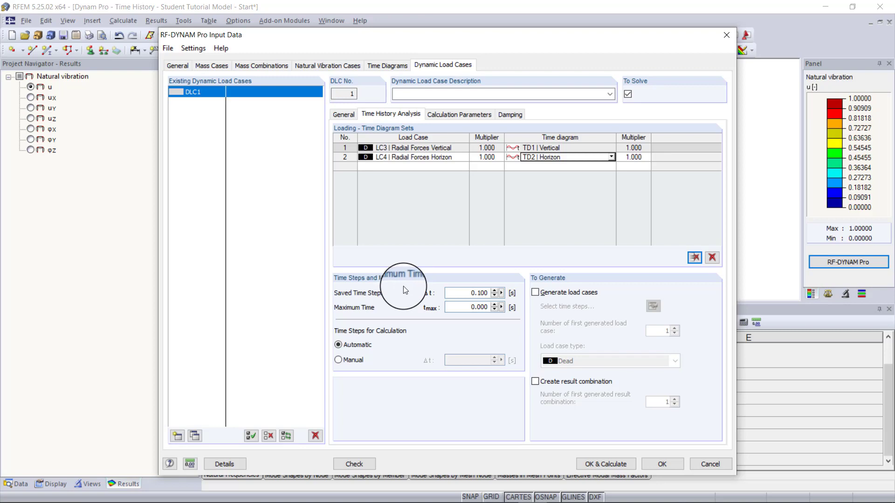
# Set the saved time steps of DLC1 to 0.01 s and the maximum time to 15 s
pyautogui.click(465, 294)
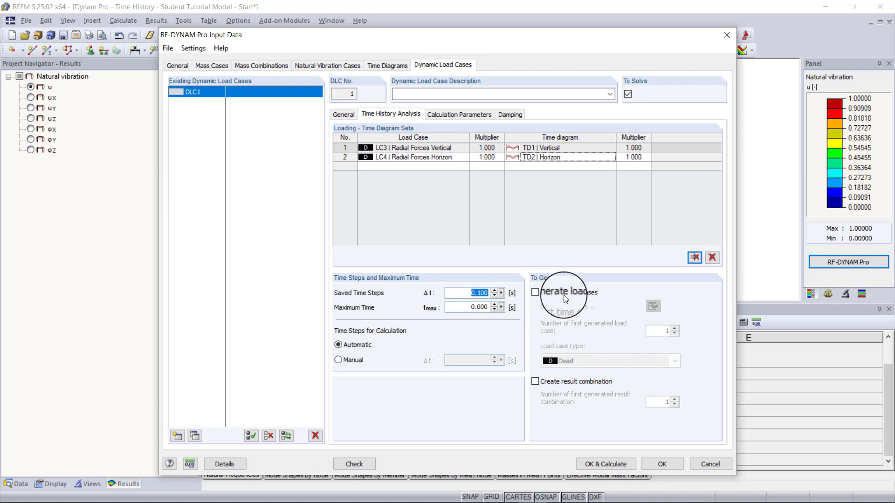
pyautogui.write('0.01')
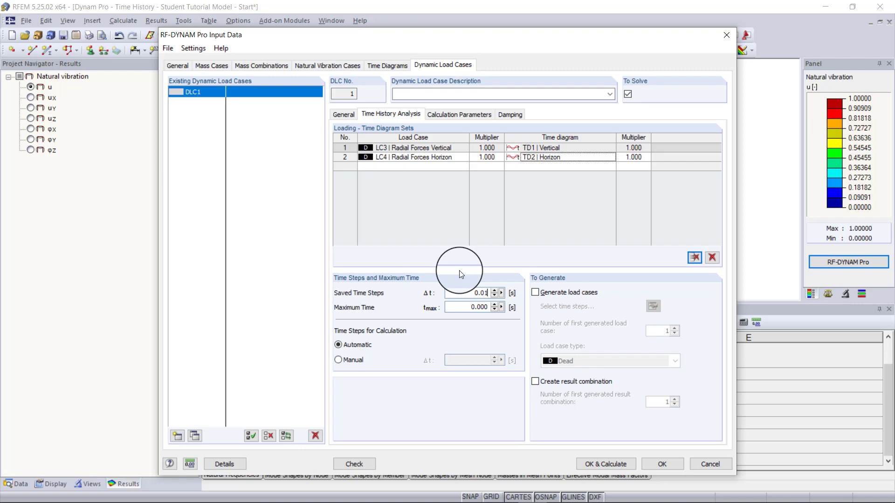
pyautogui.press('Tab')
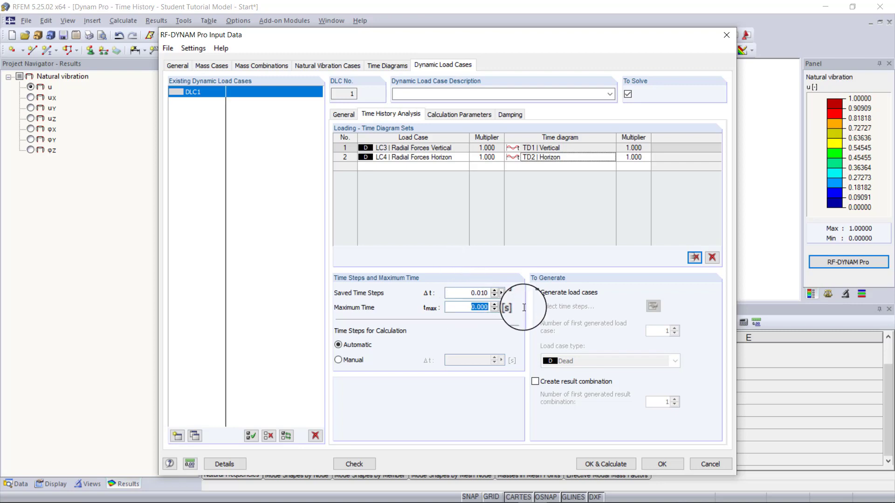
pyautogui.write('15')
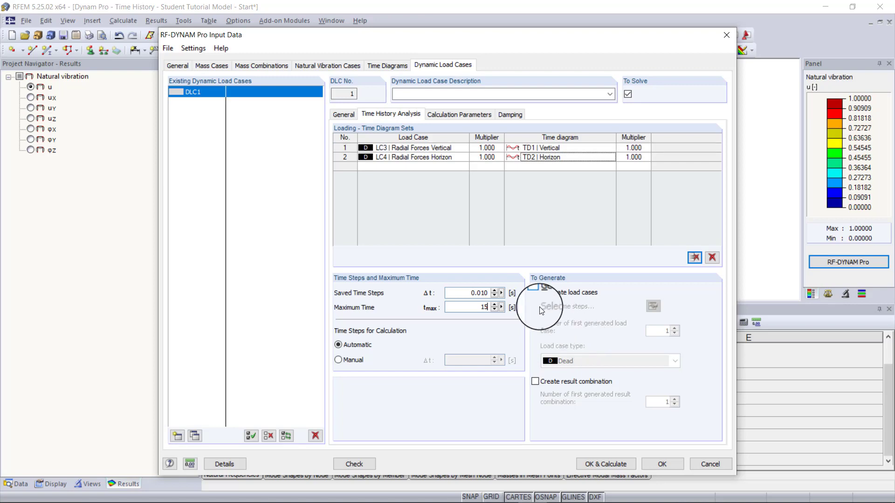
# Switch DLC1 to linear modal analysis to compare the available settings, and return it to linear implicit Newmark analysis
pyautogui.click(440, 115)
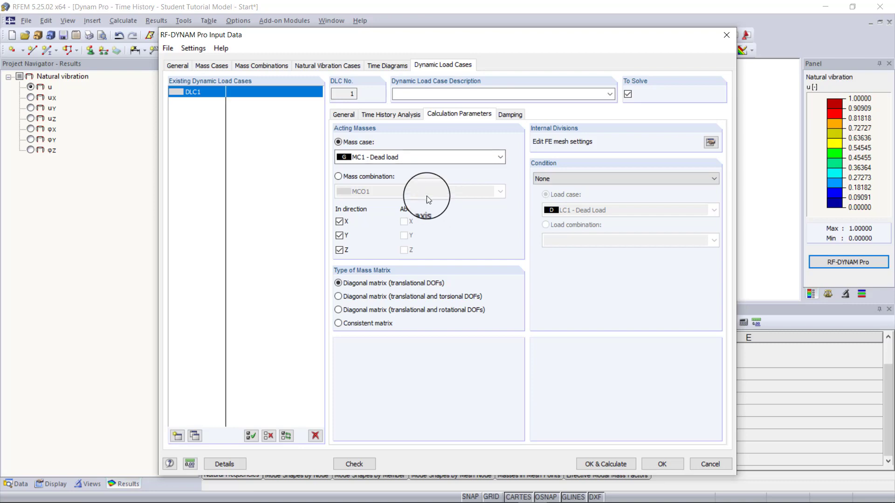
pyautogui.click(345, 115)
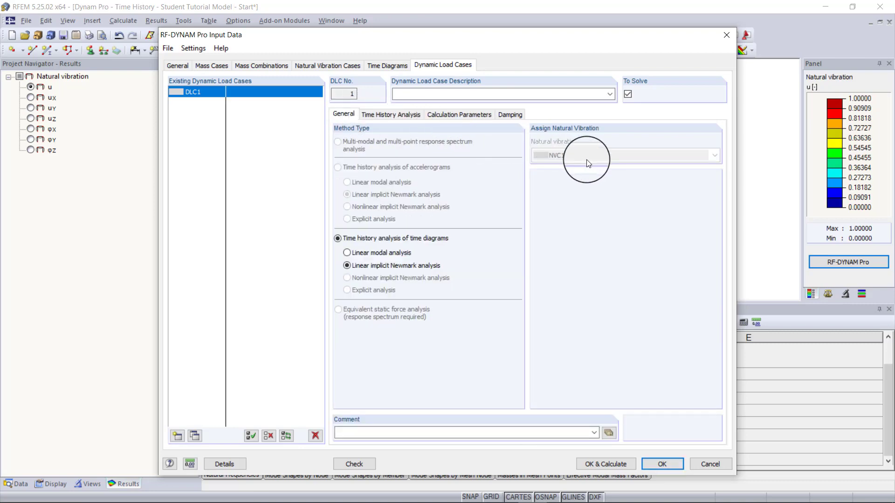
pyautogui.click(392, 253)
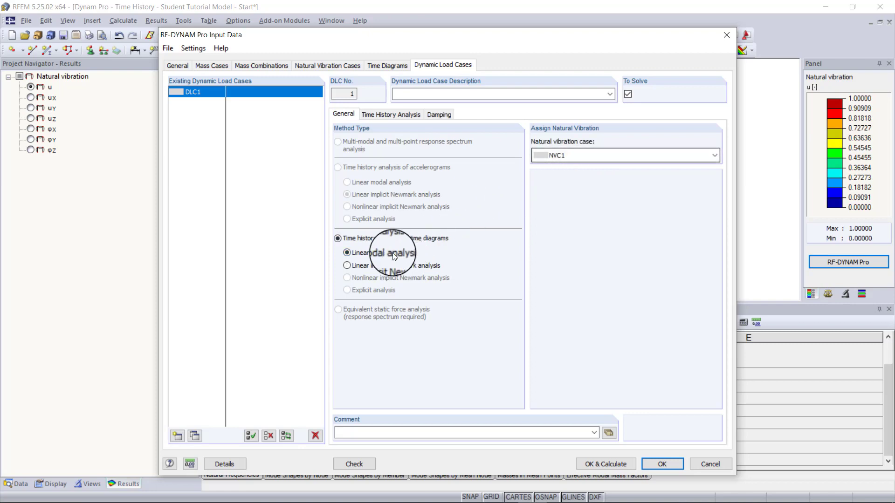
pyautogui.click(412, 266)
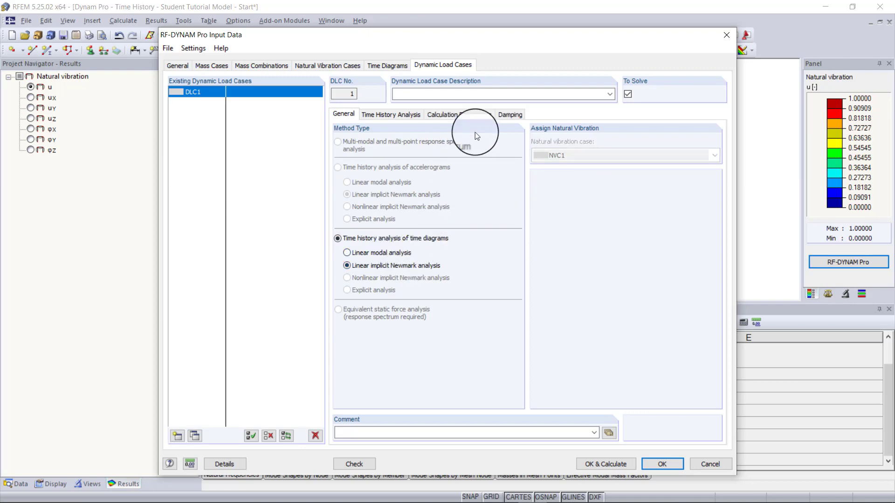
# Set the acting masses of DLC1 to mass combination MCO1 in the calculation parameters
pyautogui.click(475, 114)
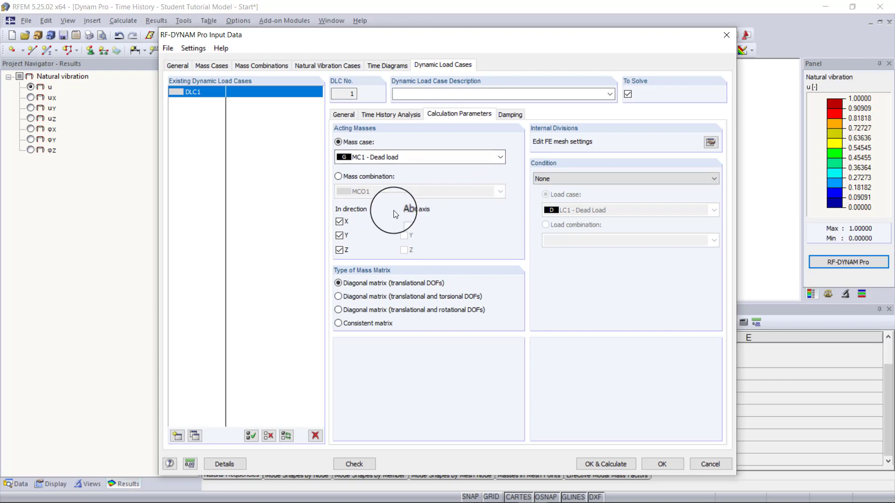
pyautogui.click(370, 178)
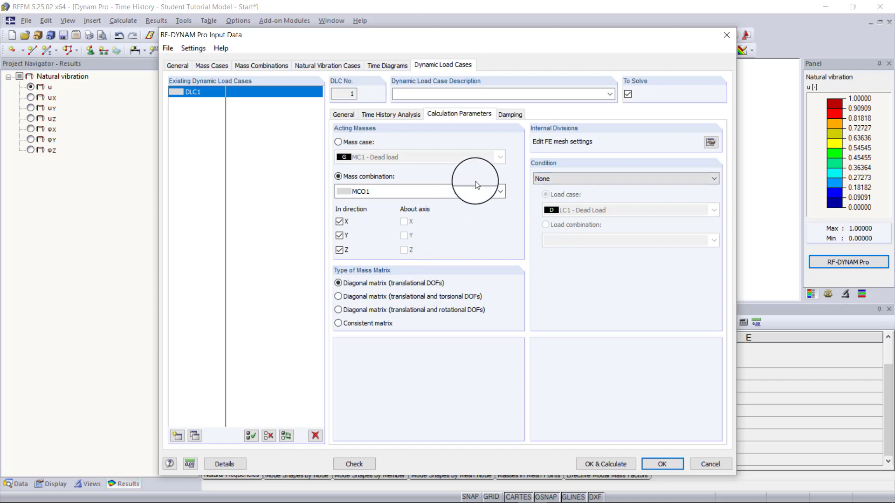
# In the Lehr's to Rayleigh damping calculator for DLC1, enter angular frequency 33.67 rad/s with damping 0.02 as the first row
pyautogui.click(508, 119)
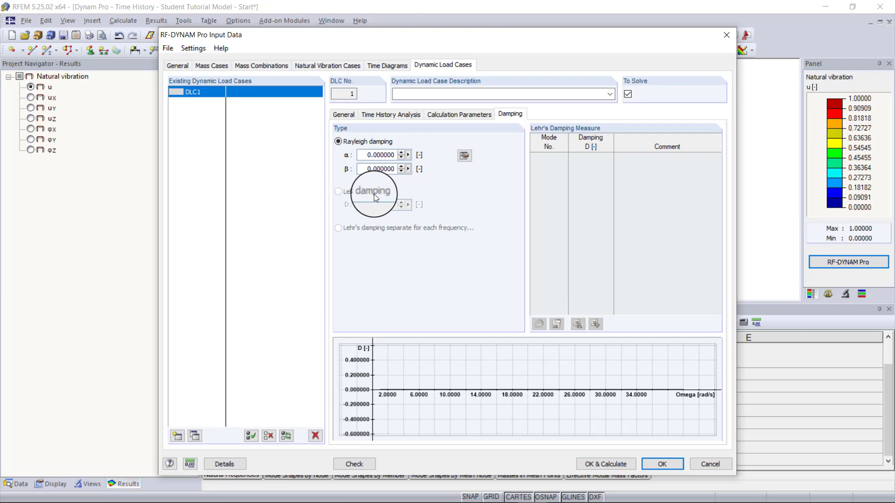
pyautogui.click(464, 157)
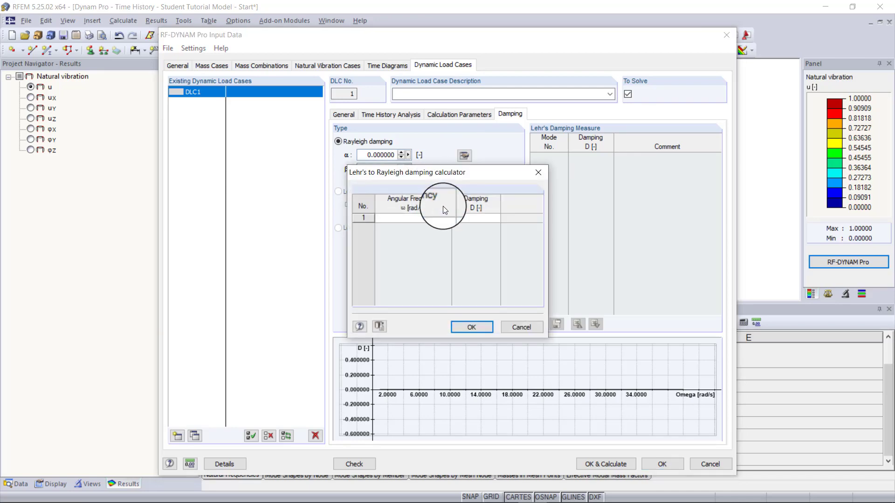
pyautogui.click(412, 217)
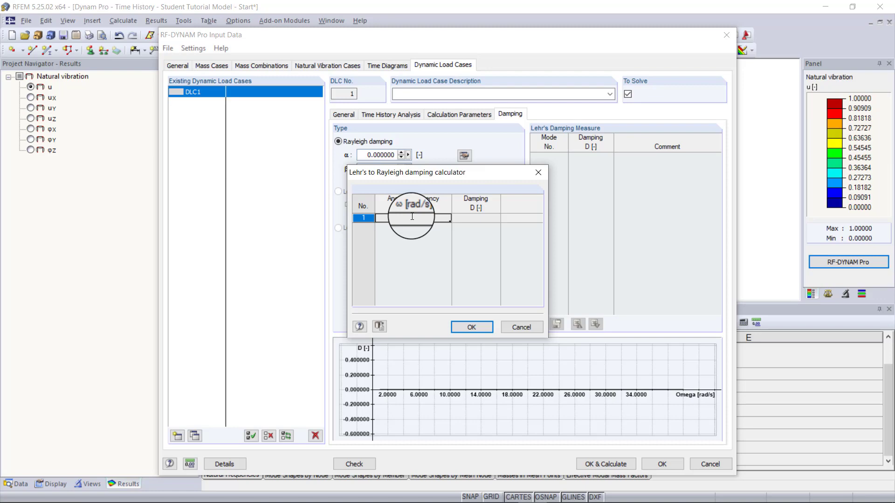
pyautogui.write('3.67')
pyautogui.press('Tab')
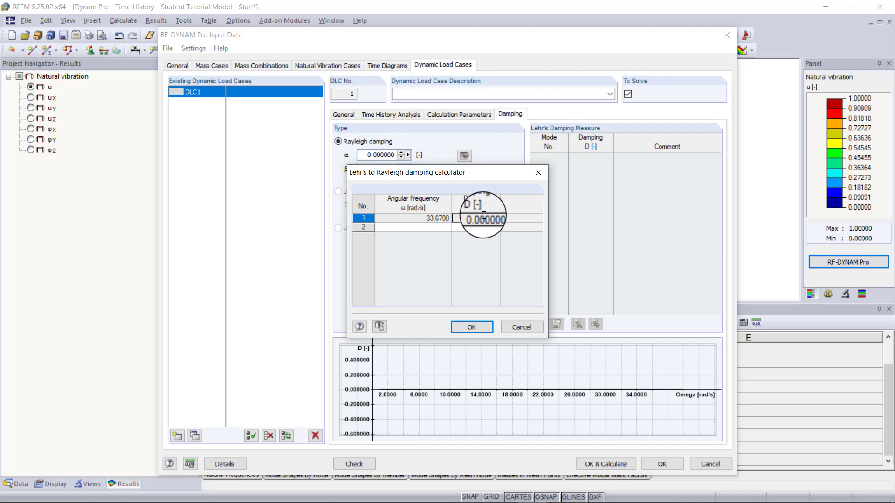
pyautogui.press('BackSpace')
pyautogui.press('BackSpace')
pyautogui.press('BackSpace')
pyautogui.press('BackSpace')
pyautogui.press('BackSpace')
pyautogui.press('BackSpace')
pyautogui.press('BackSpace')
pyautogui.press('BackSpace')
pyautogui.write('0.00')
pyautogui.write('2')
pyautogui.press('Return')
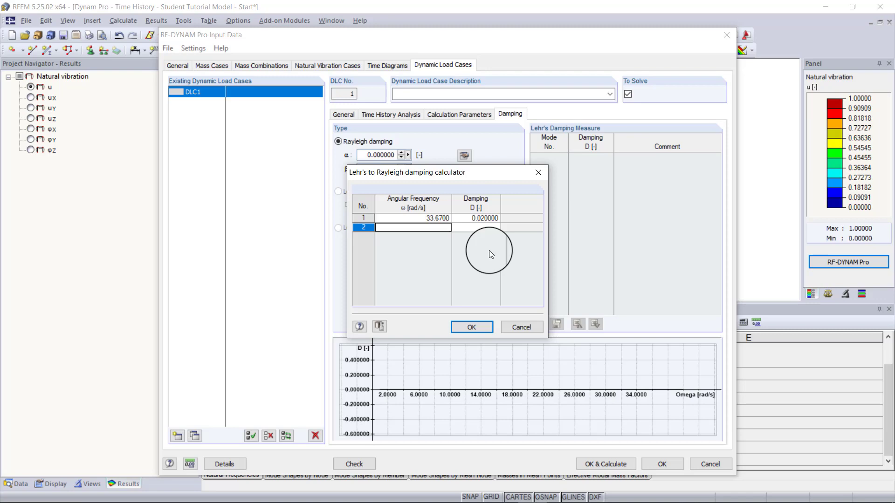
# Add a second row with angular frequency 37.02 rad/s and damping 0.02, and apply the calculated Rayleigh coefficients to DLC1
pyautogui.write('37.02')
pyautogui.click(481, 227)
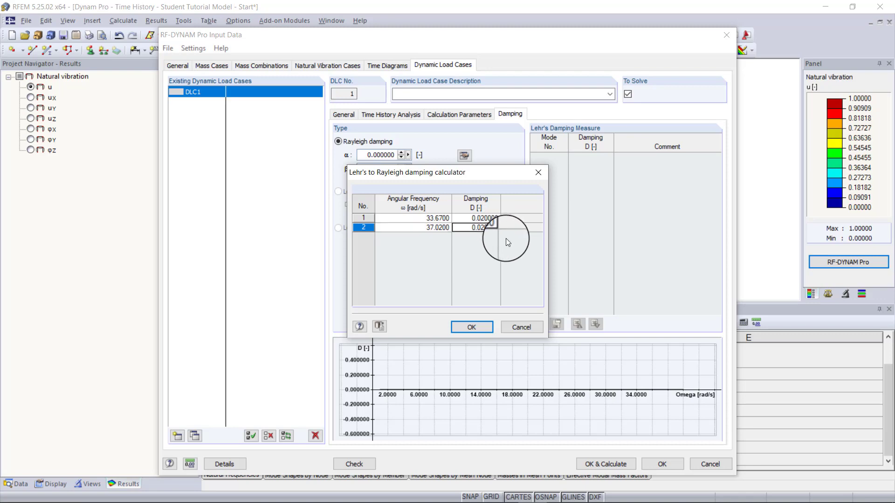
pyautogui.click(476, 324)
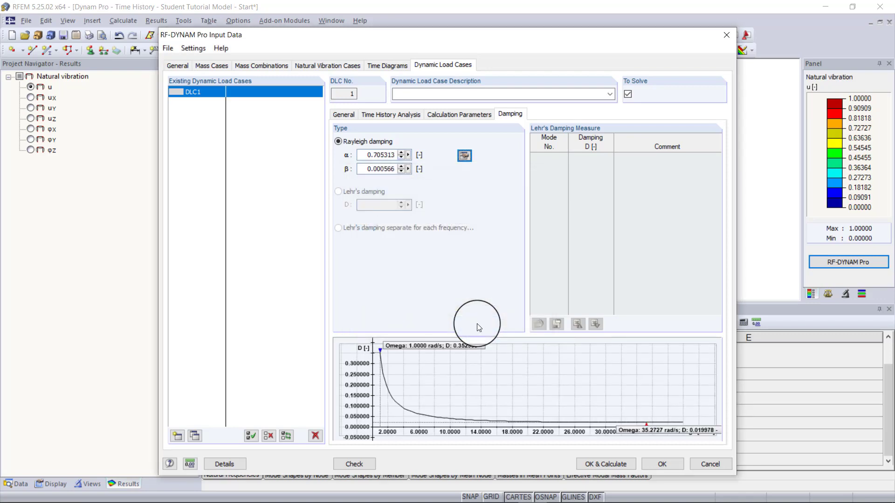